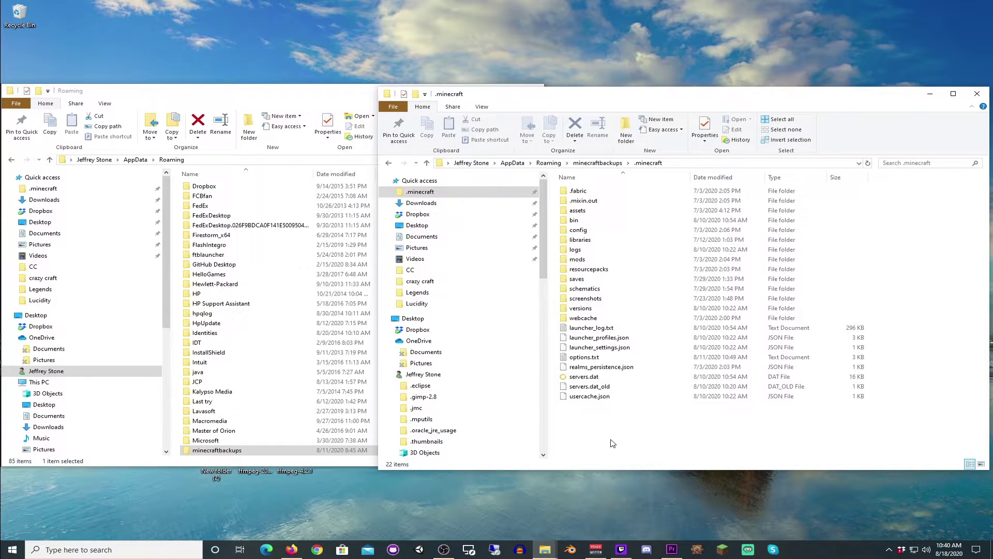
- Find and select the .minecraft folder in the open Roaming folder window
click(199, 93)
scroll(237, 251, up, 7)
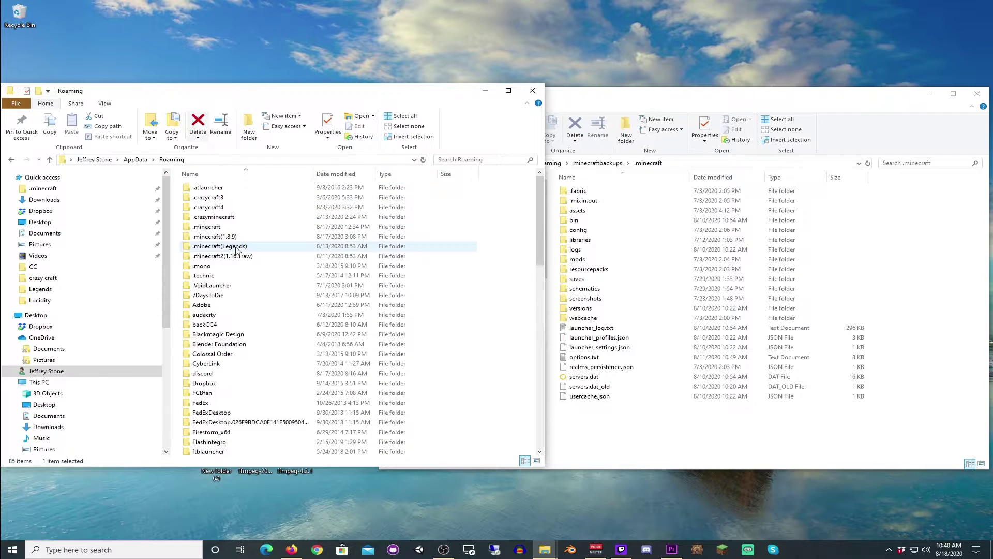
click(241, 228)
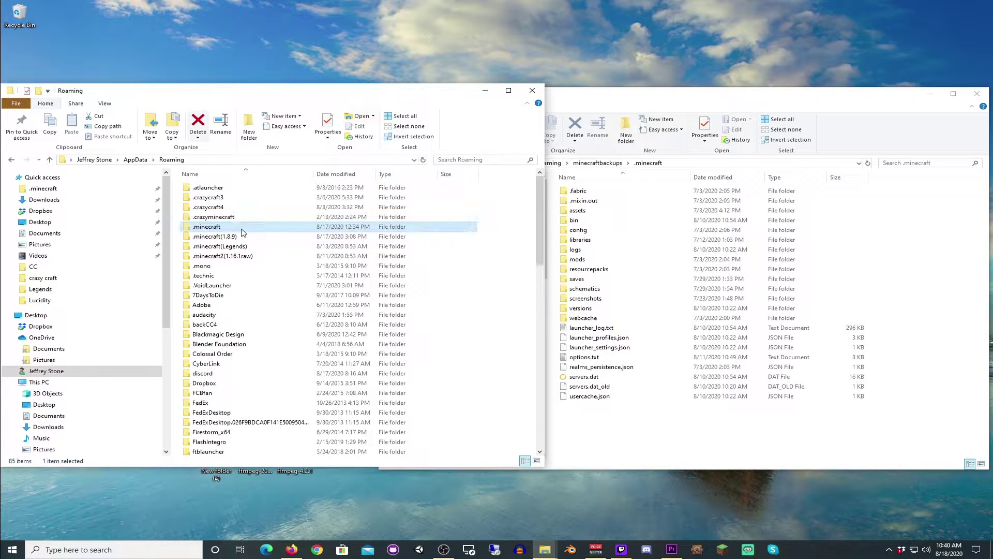
- Search Windows for %appdata%, open the matching Roaming folder, and select its .minecraft folder
click(158, 554)
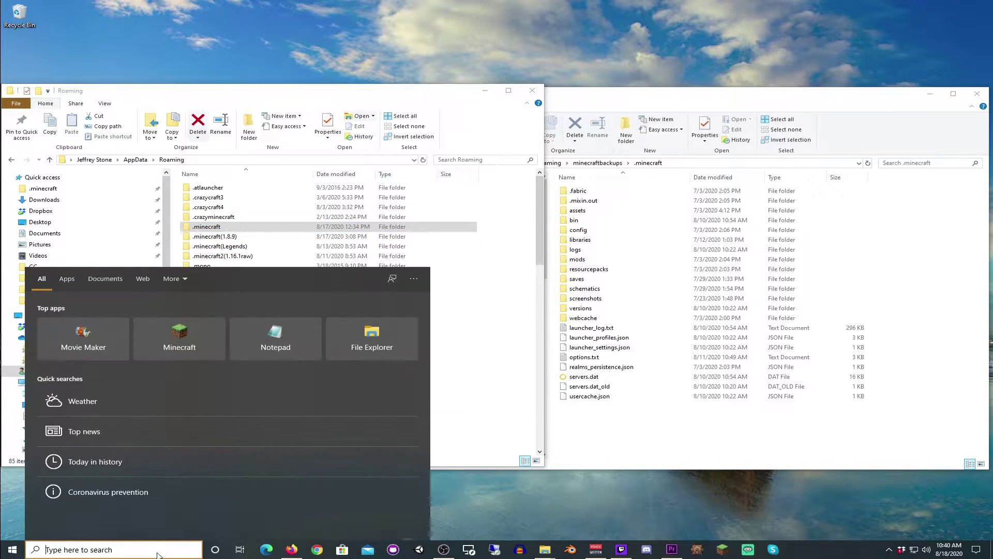
text(%appda)
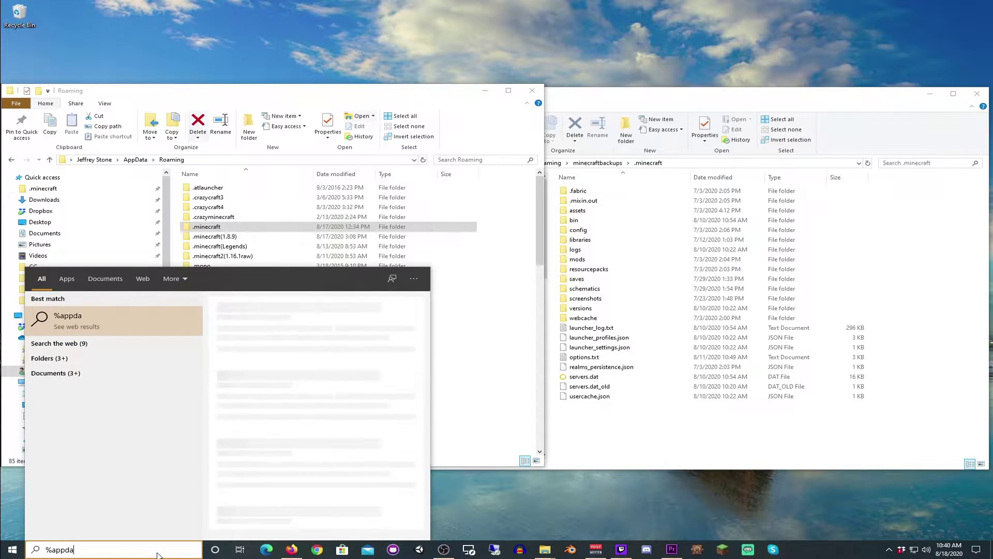
text(ta%)
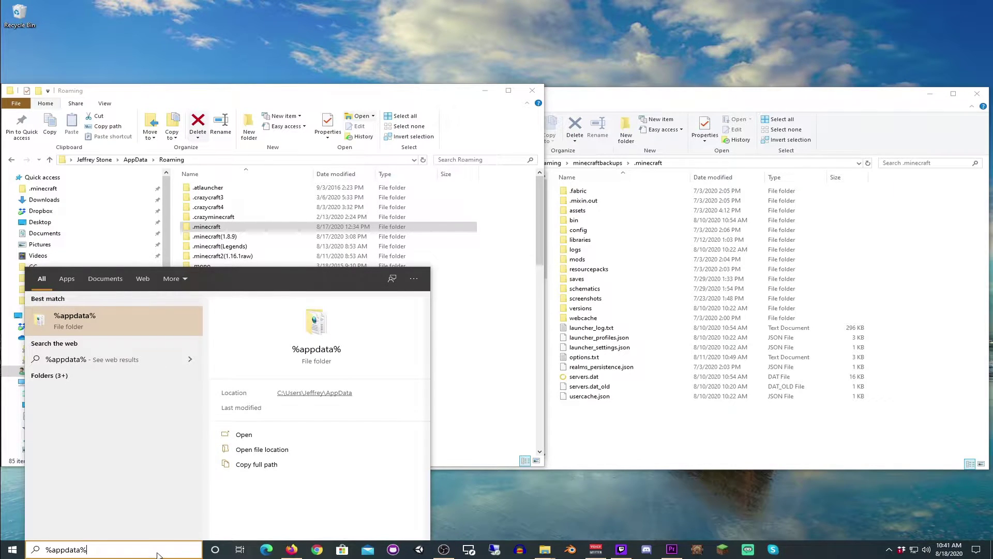
click(170, 321)
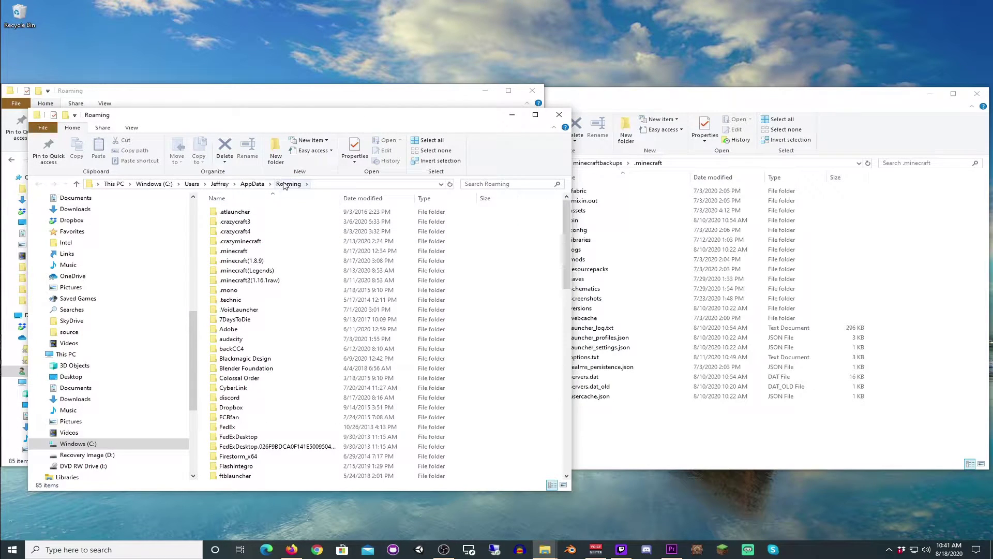
click(239, 253)
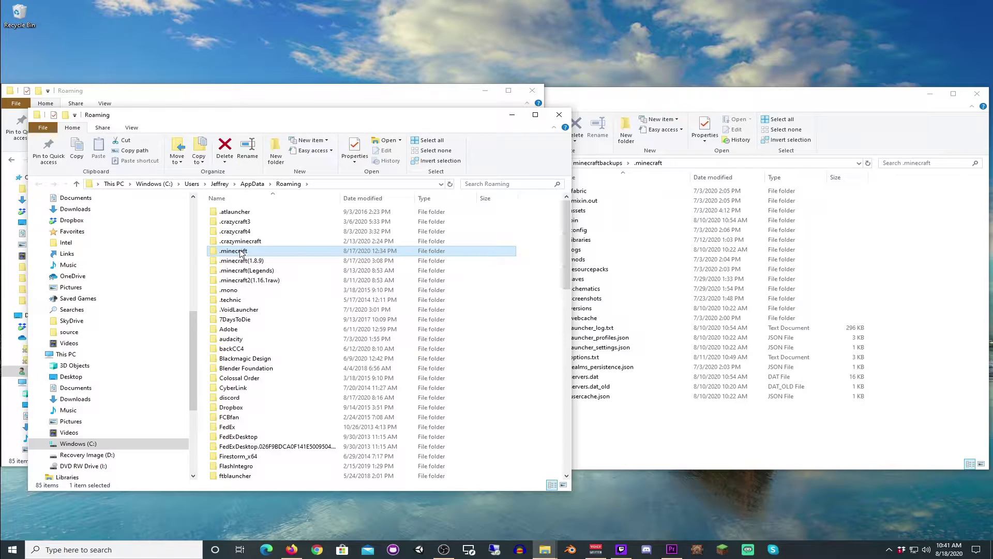
- Examine the versions, saves, schematics and resourcepacks folders inside the .minecraft copy in minecraftbackups
click(613, 107)
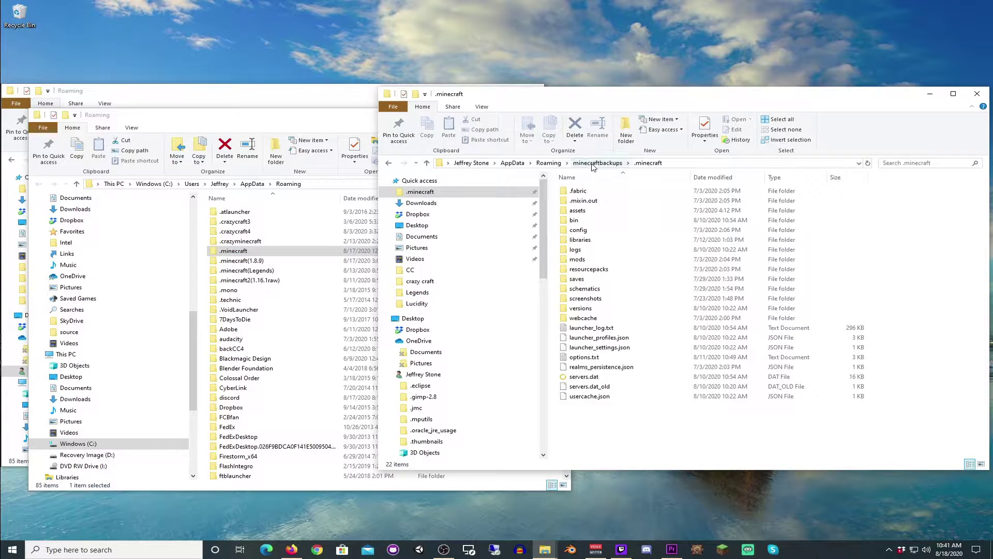
click(655, 165)
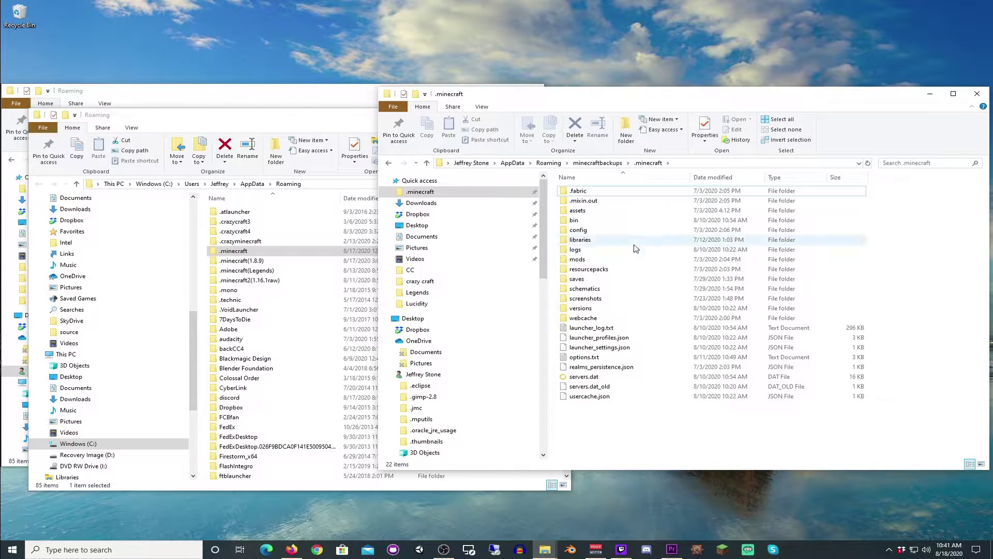
double_click(602, 308)
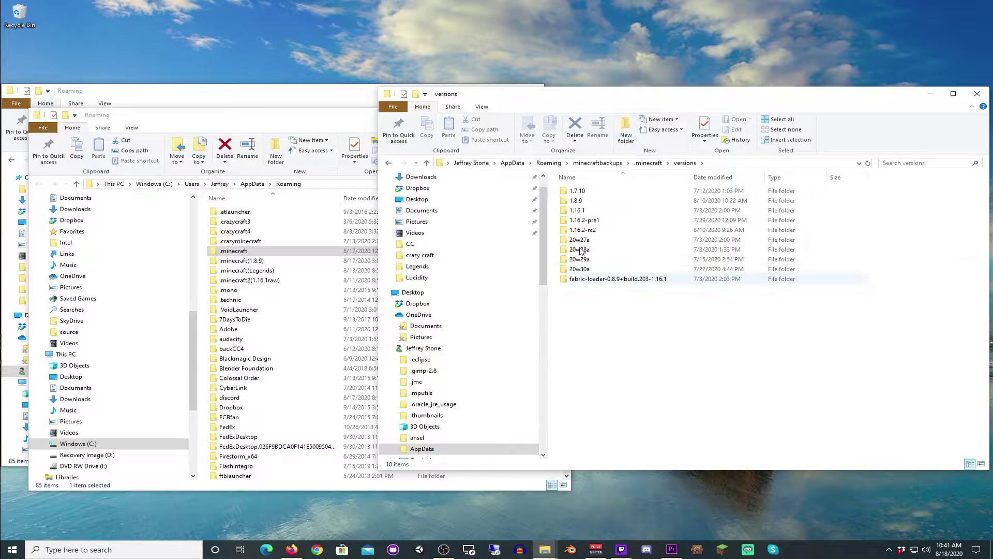
click(651, 163)
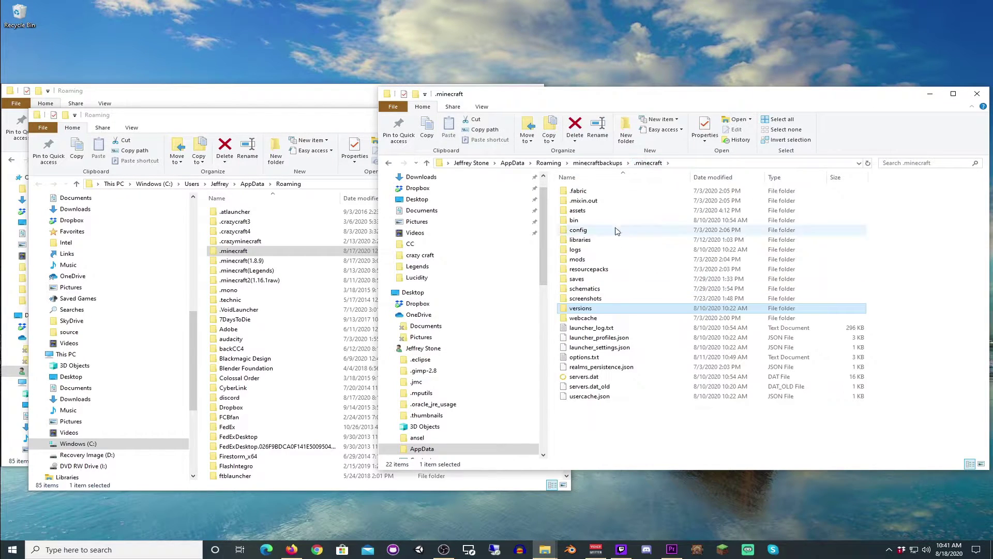
double_click(594, 280)
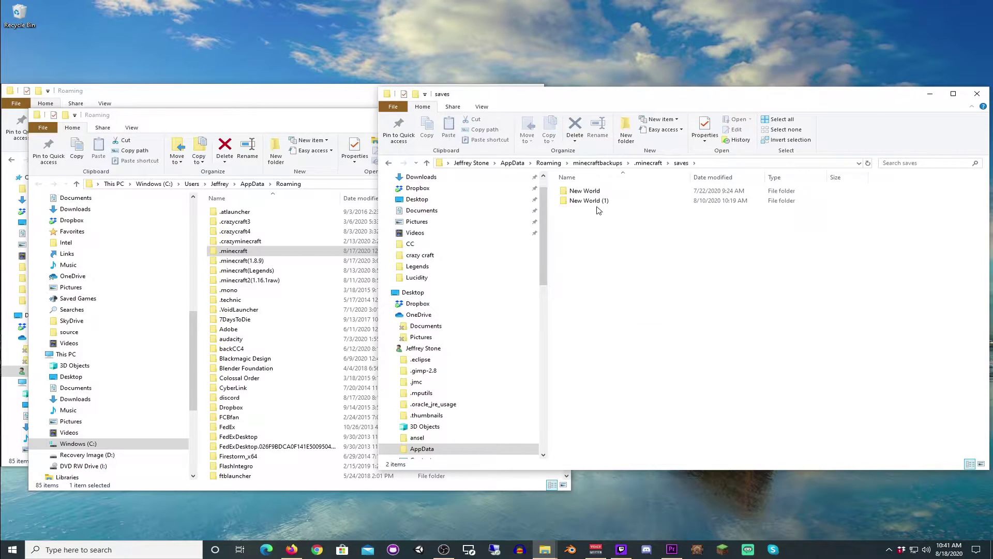
click(649, 163)
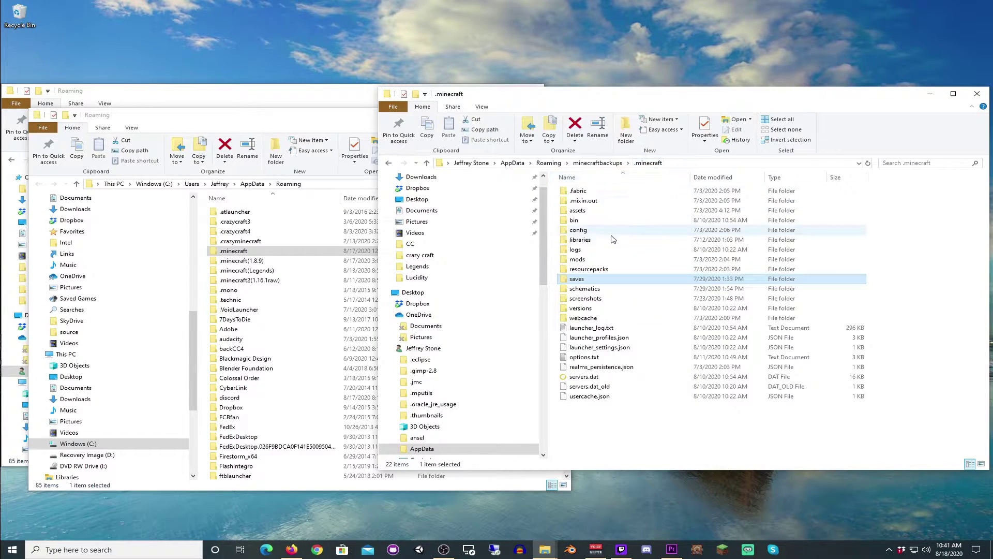
double_click(588, 288)
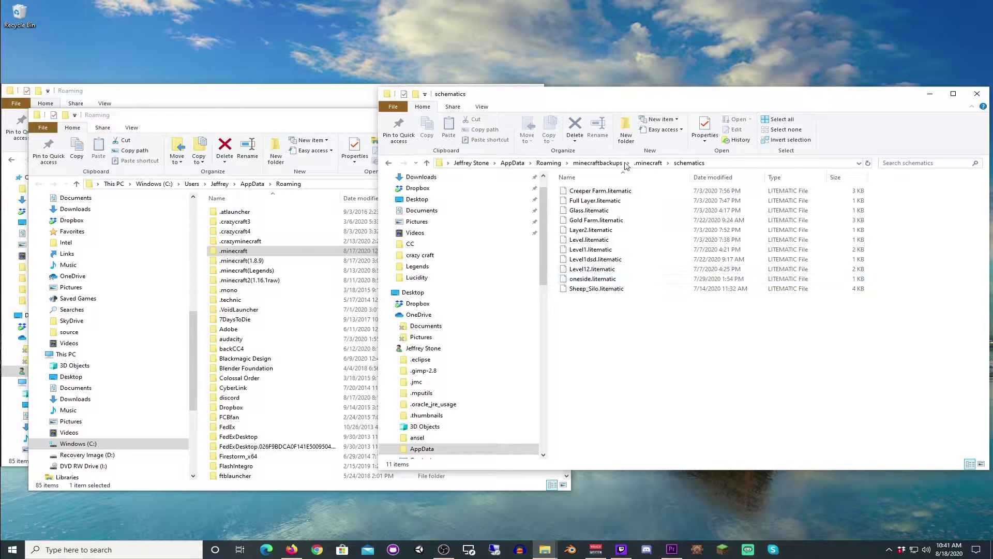
click(641, 164)
double_click(600, 271)
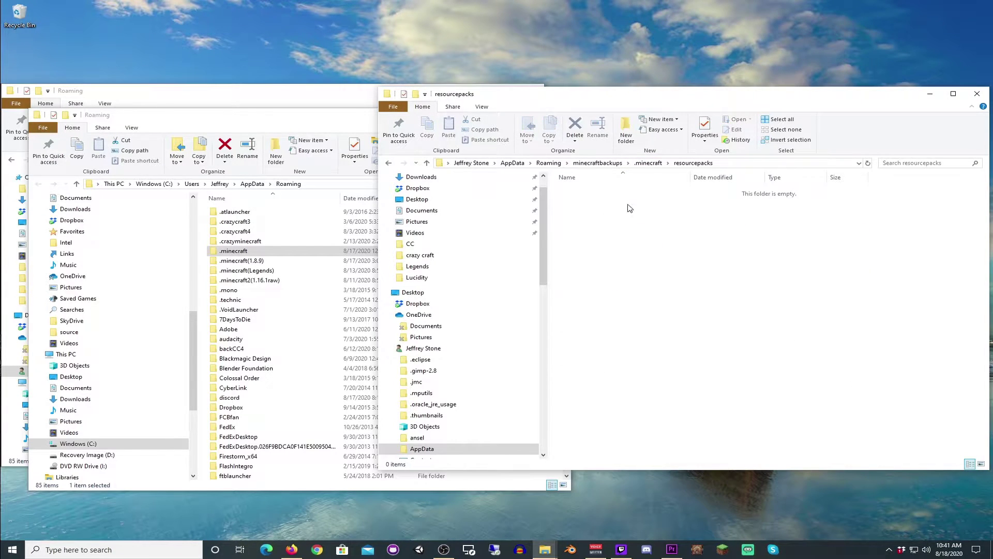
click(656, 164)
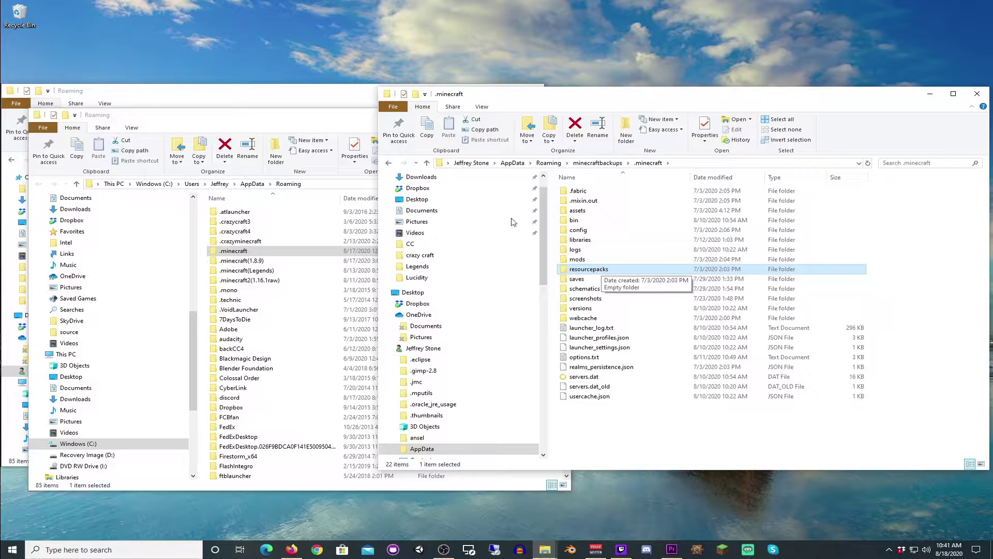
- Examine the .minecraft folder variants in Roaming, including .minecraft(1.8.9), .minecraft(Legends) and .minecraft2(1.16.1raw)
drag(238, 116, 271, 83)
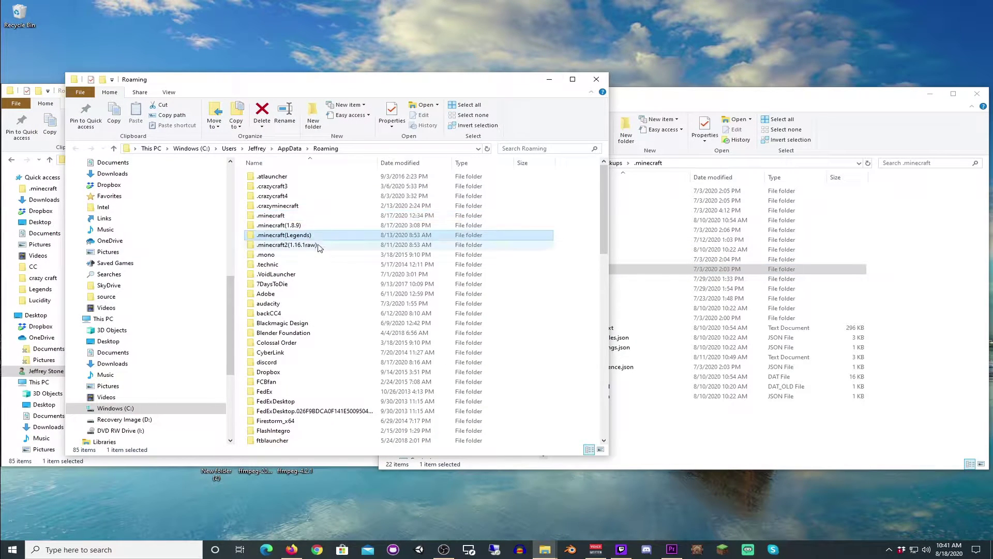
click(313, 225)
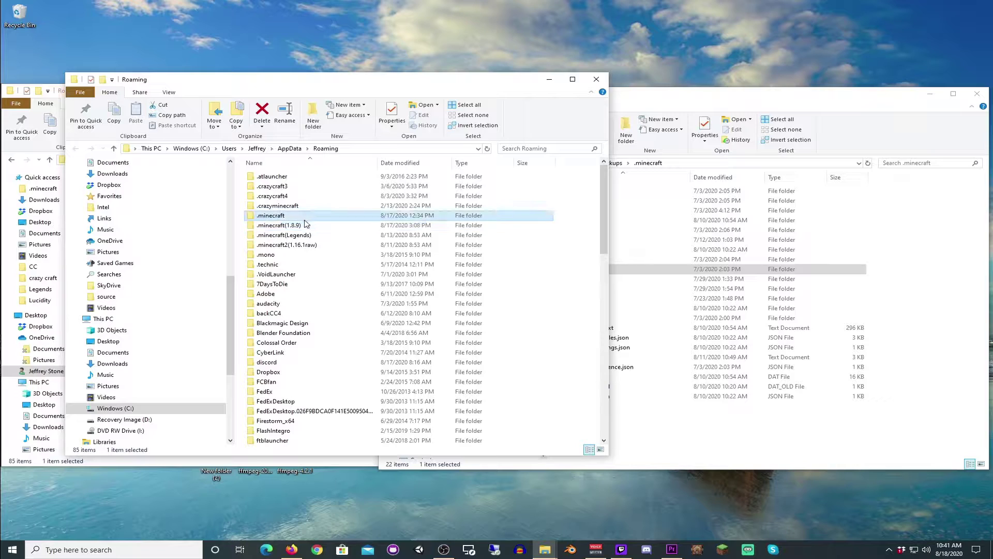
click(309, 235)
click(312, 245)
click(313, 253)
click(313, 235)
click(314, 227)
click(313, 231)
click(314, 227)
click(314, 231)
click(313, 227)
click(314, 231)
- Open the .minecraft folder inside Roaming
click(312, 228)
click(307, 217)
double_click(298, 217)
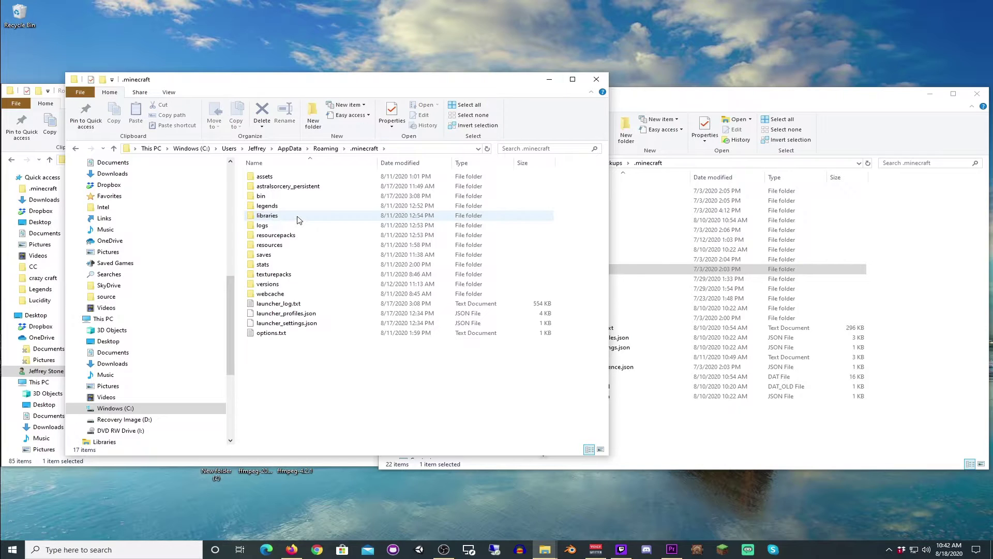
- Switch to the Minecraft Launcher and create a new unnamed Java Edition installation using release 1.10.2
click(722, 550)
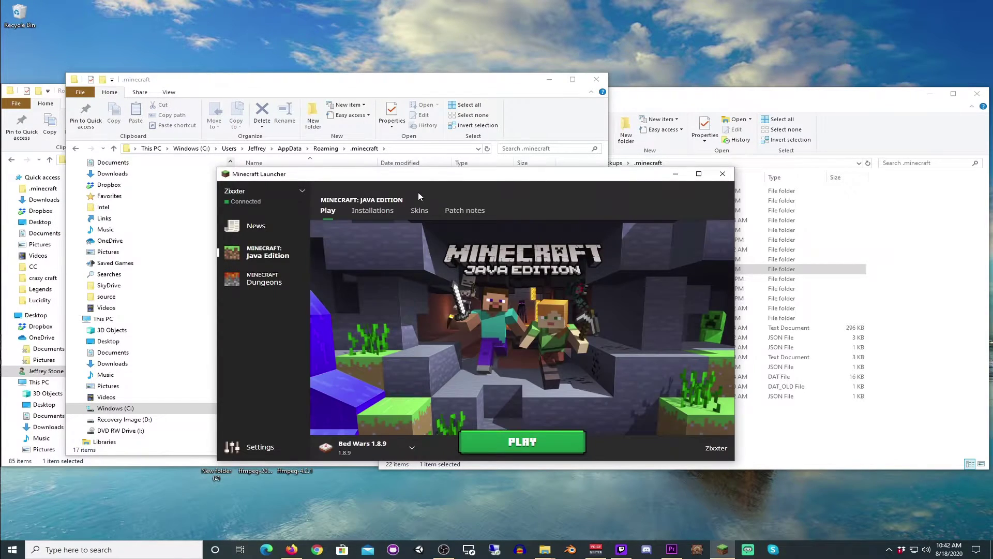
click(372, 211)
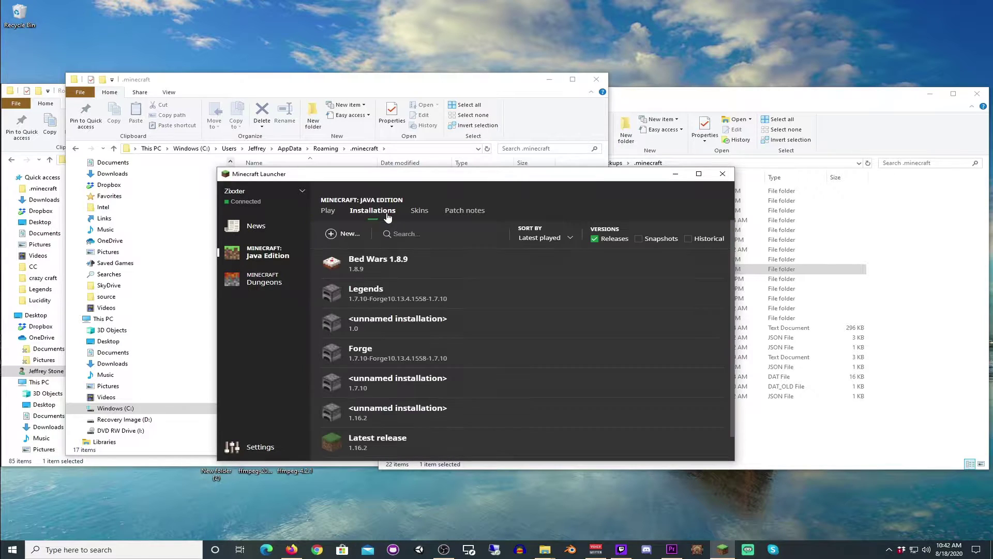
click(349, 232)
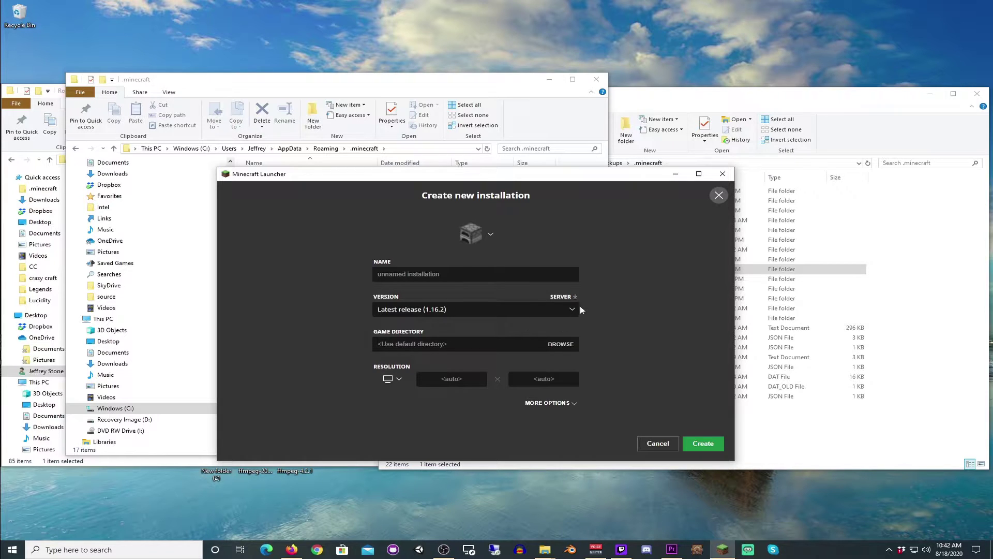
click(563, 310)
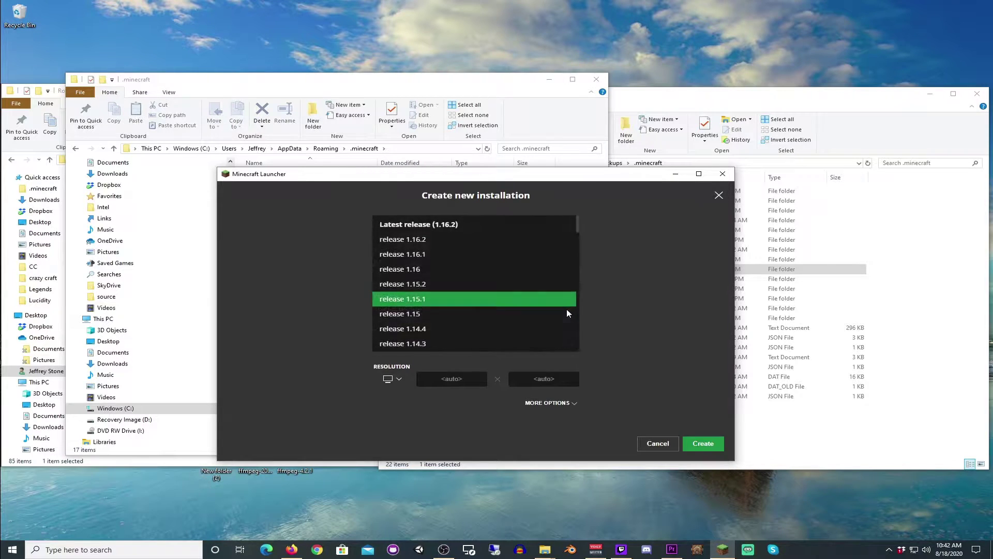
scroll(498, 287, down, 3)
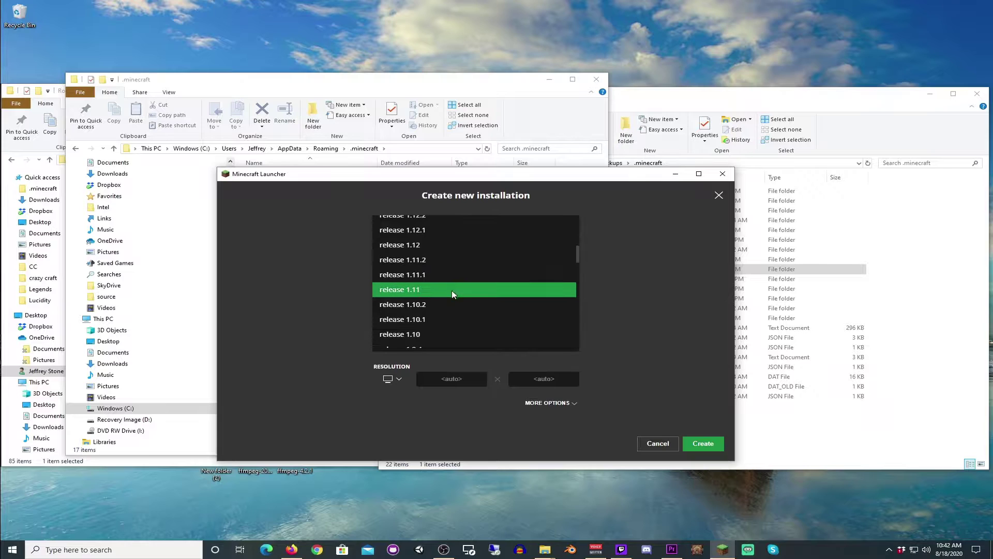
scroll(436, 326, down, 2)
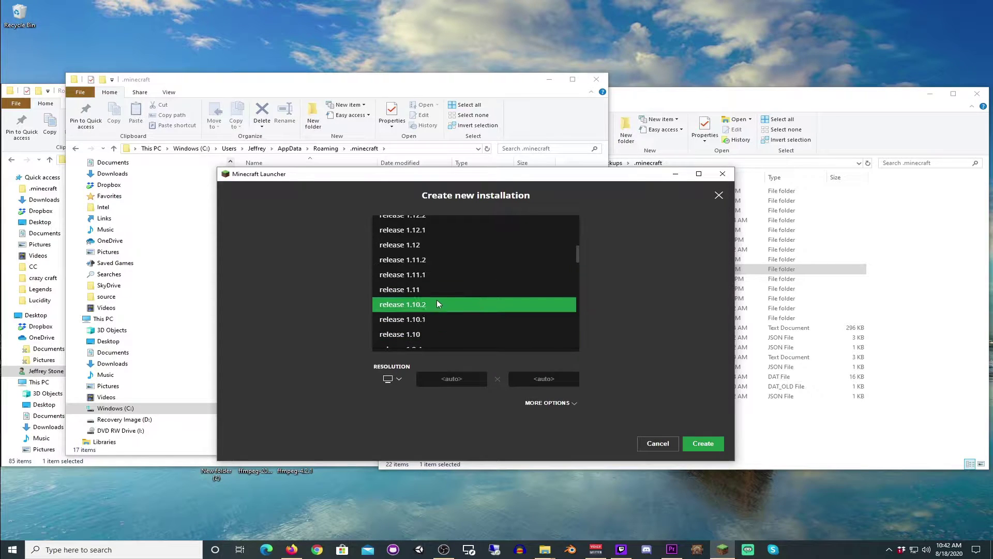
click(437, 300)
click(467, 277)
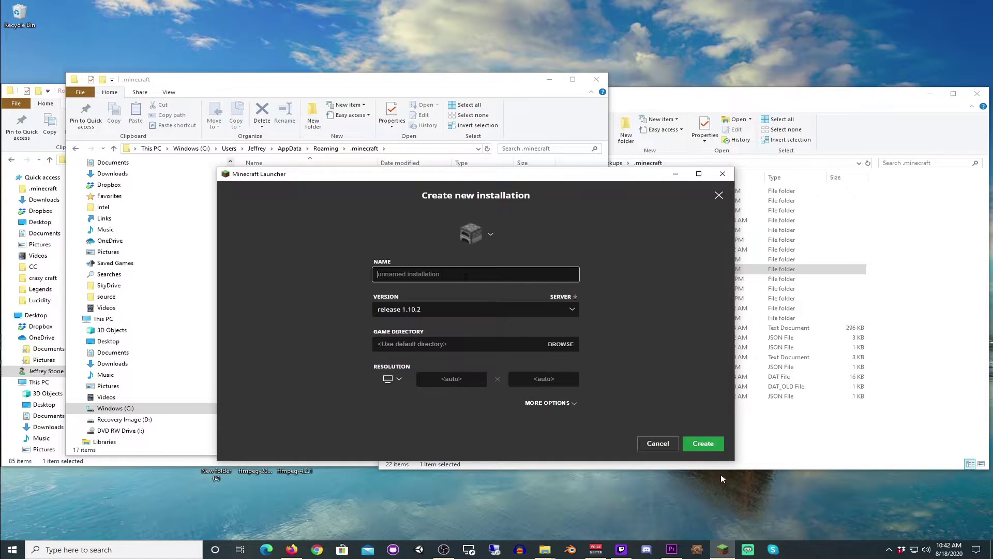
click(705, 446)
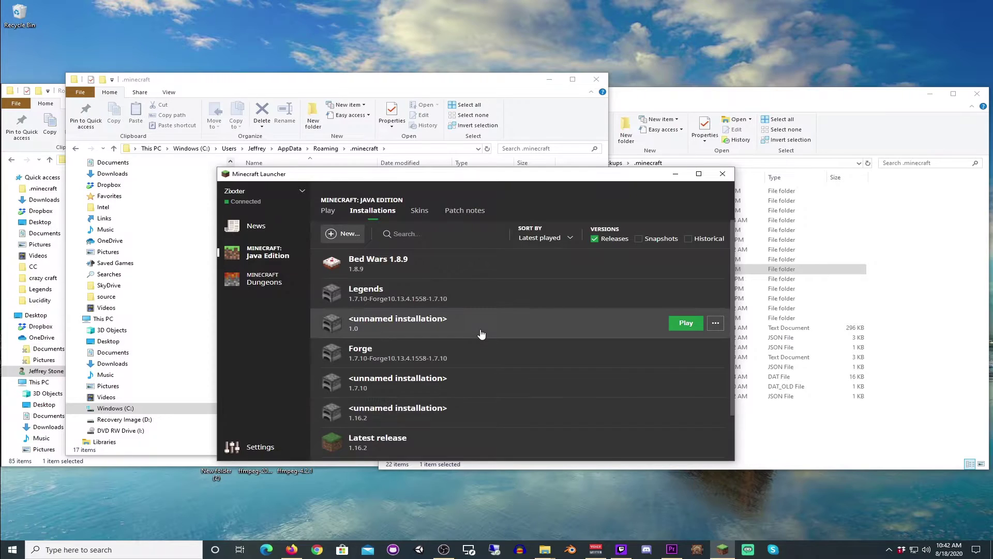
- Launch the new 1.10.2 installation up to the title screen, and quit the game
scroll(480, 333, down, 1)
click(678, 447)
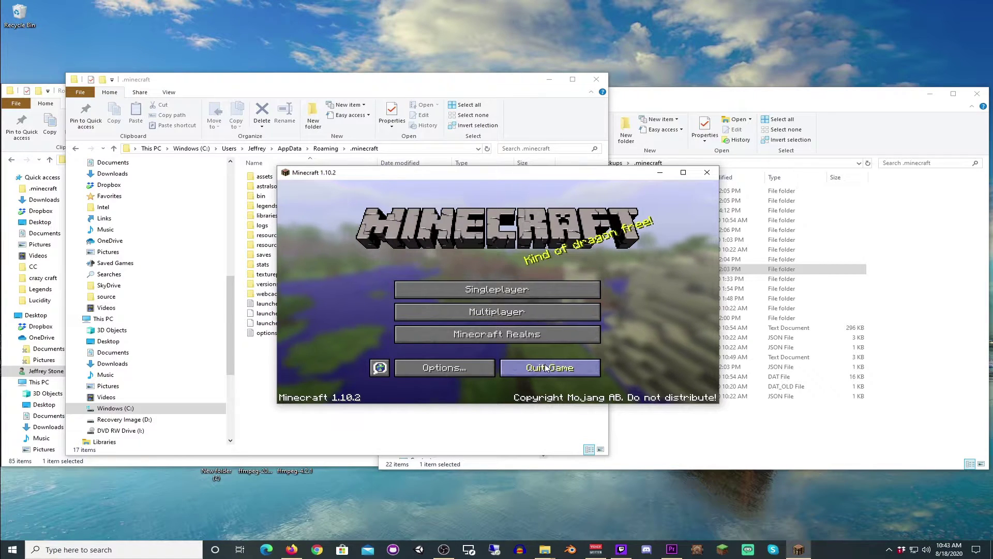
click(544, 364)
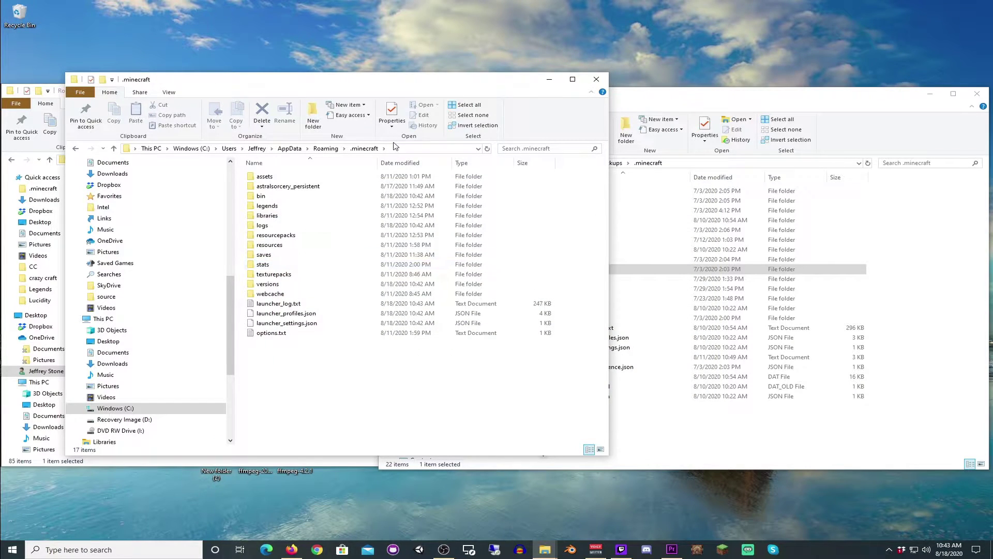
- Check the contents of the 1.10.2 folder inside .minecraft's versions folder, and return to versions
double_click(268, 284)
click(264, 217)
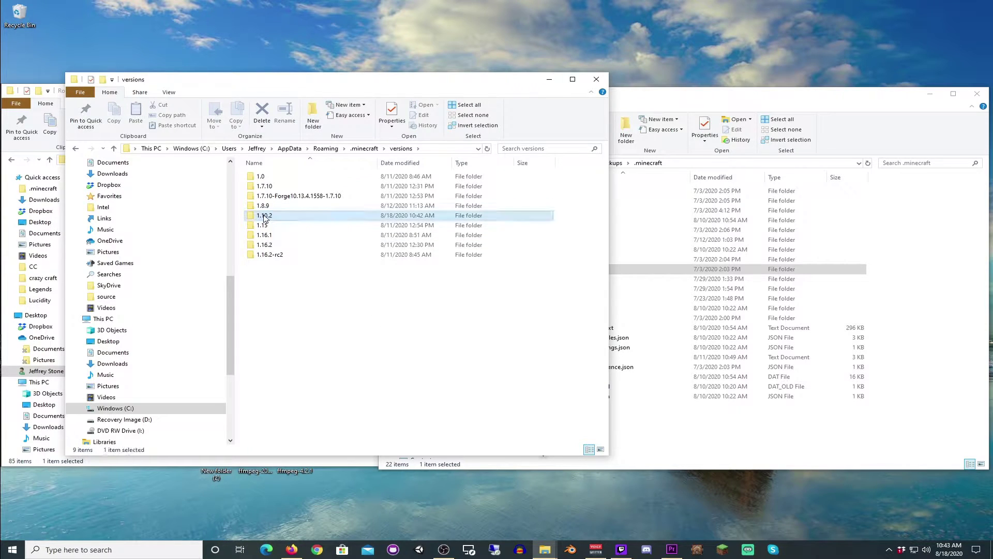
double_click(264, 217)
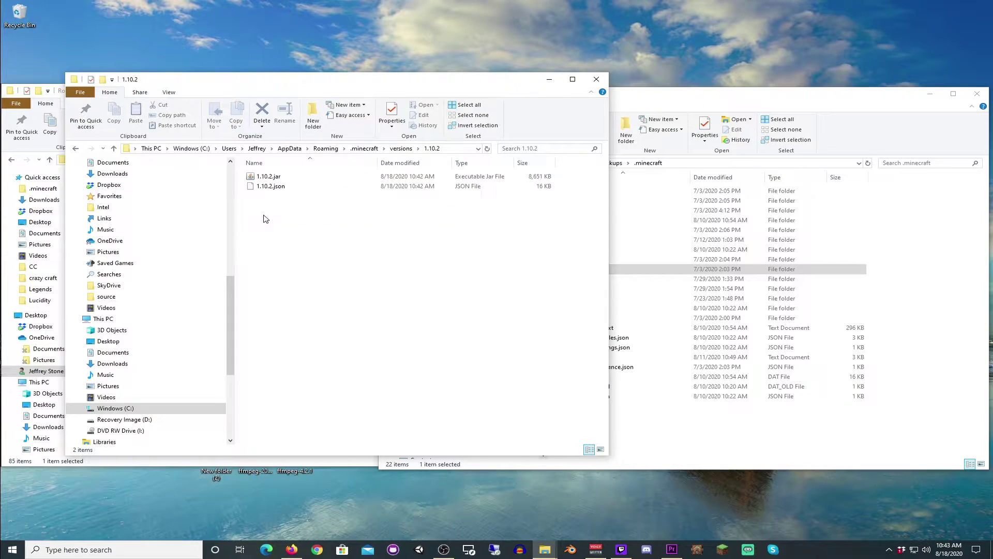
click(401, 149)
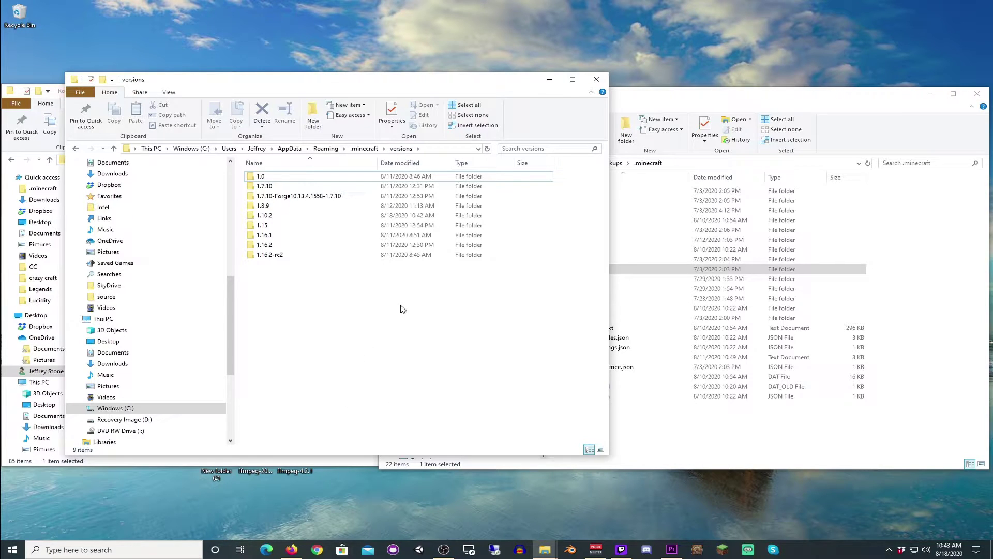
- Switch to Firefox and download the recommended Windows installer of Minecraft Forge for MC 1.10.2
mouse_move(290, 552)
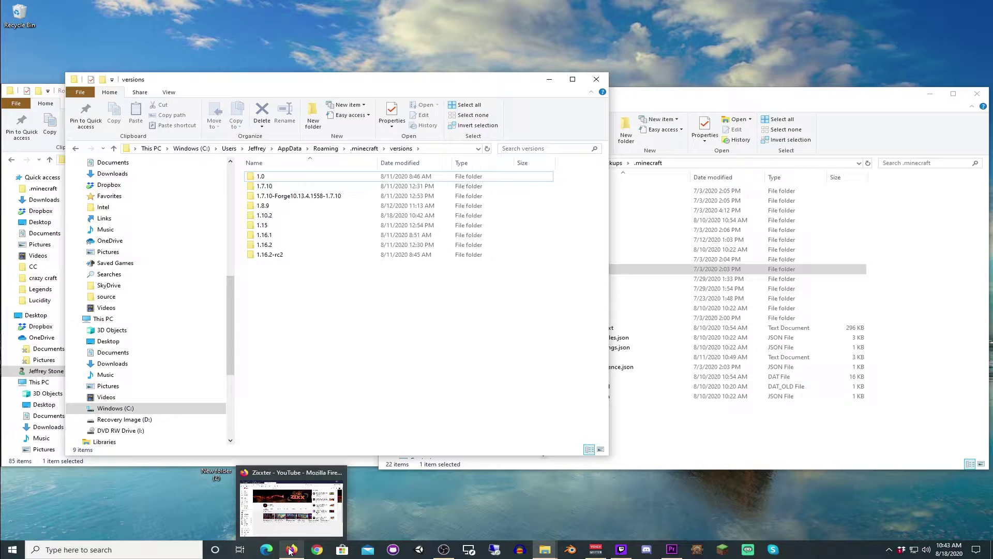
click(291, 550)
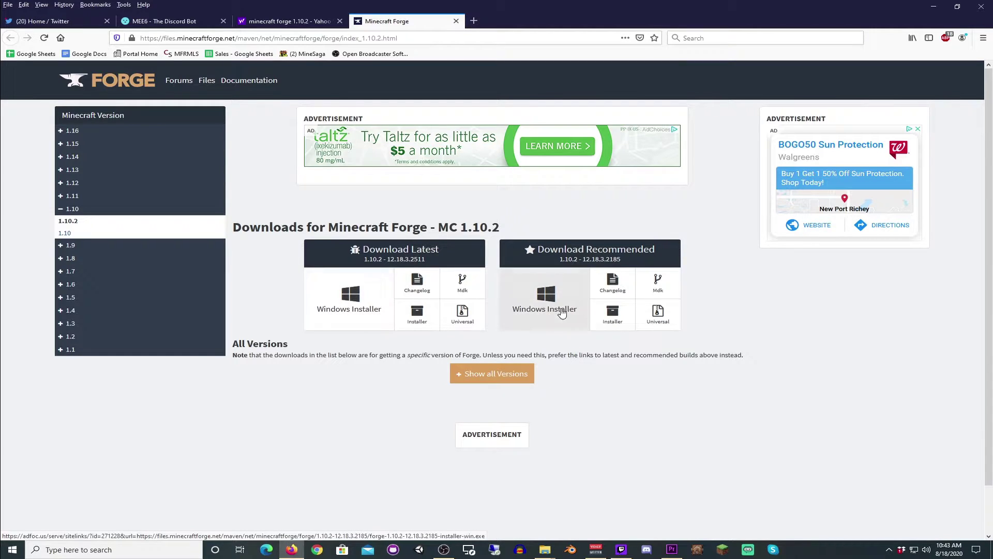
click(561, 310)
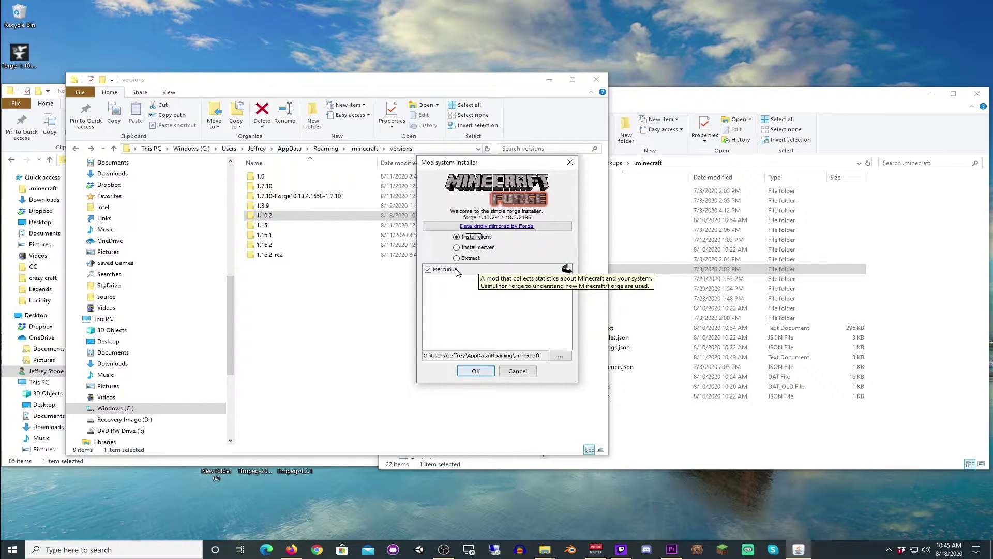
- Install the Forge 1.10.2-12.18.3.2185 client into .minecraft, and check the contents of its new folder inside versions
click(428, 270)
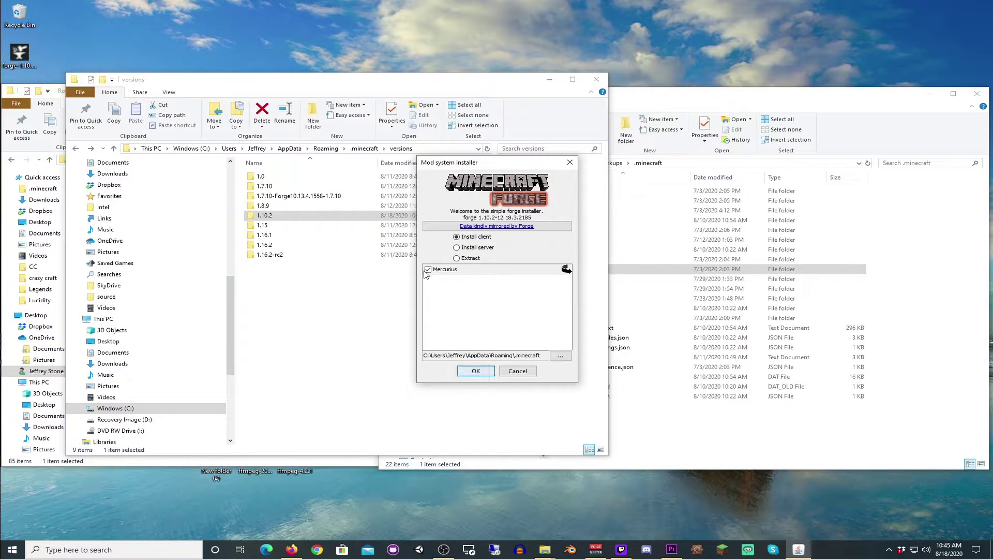
click(476, 371)
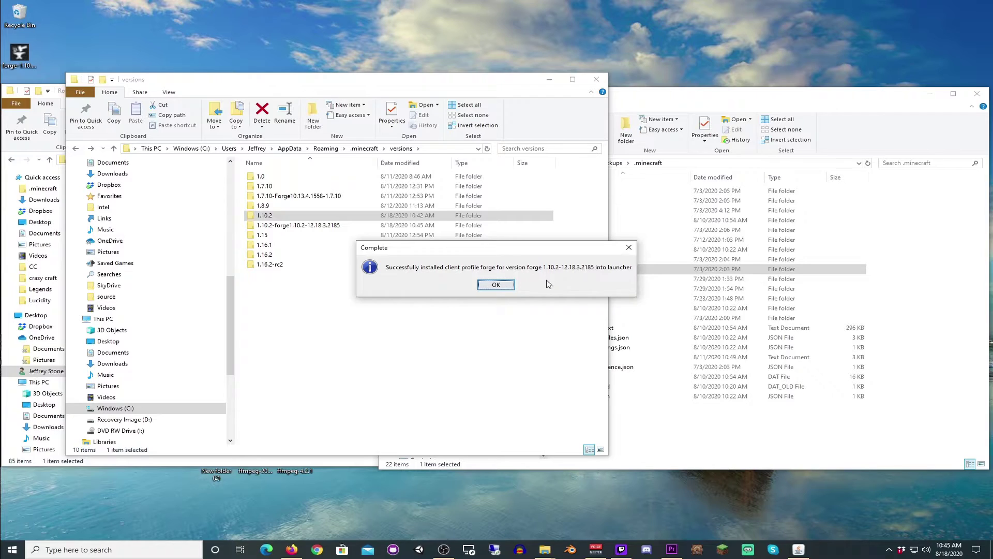
click(505, 287)
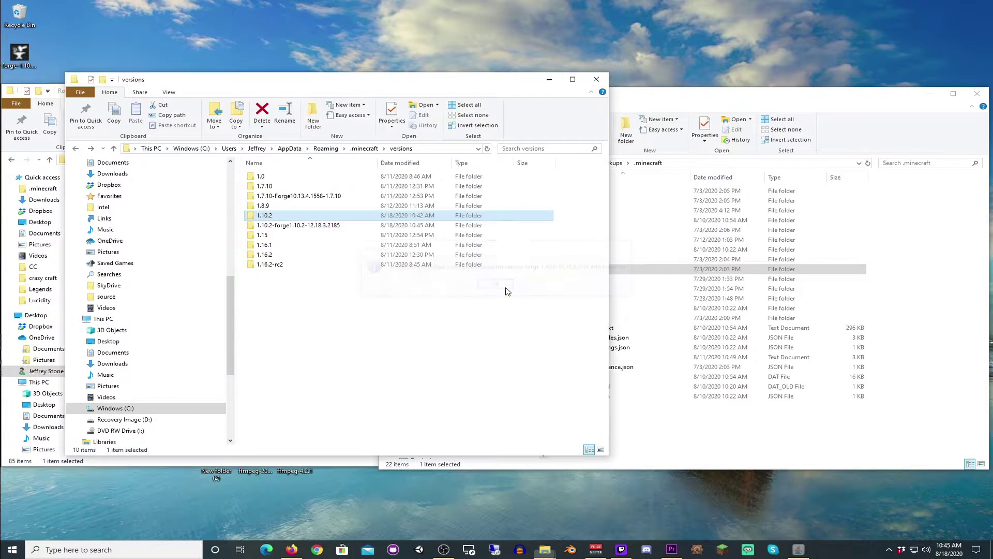
double_click(308, 226)
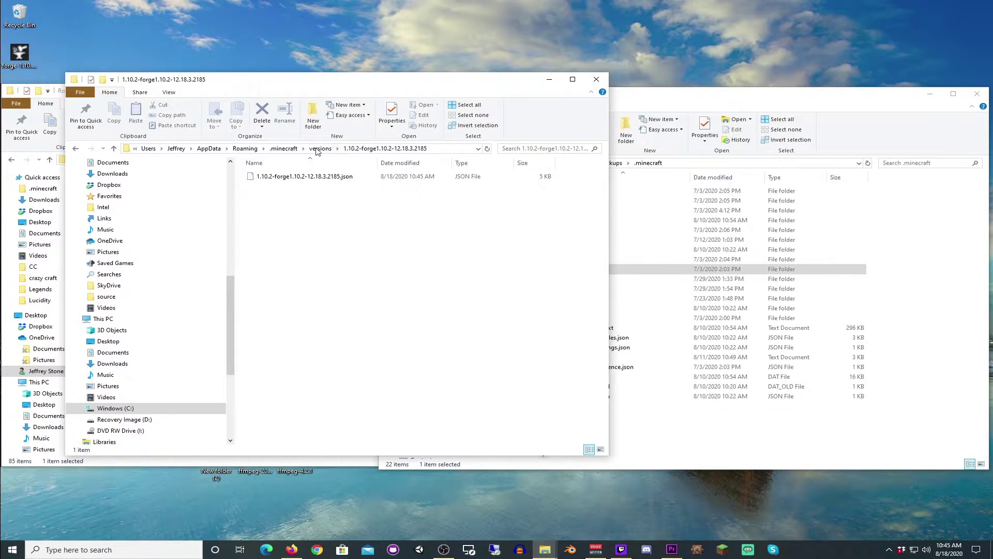
click(317, 149)
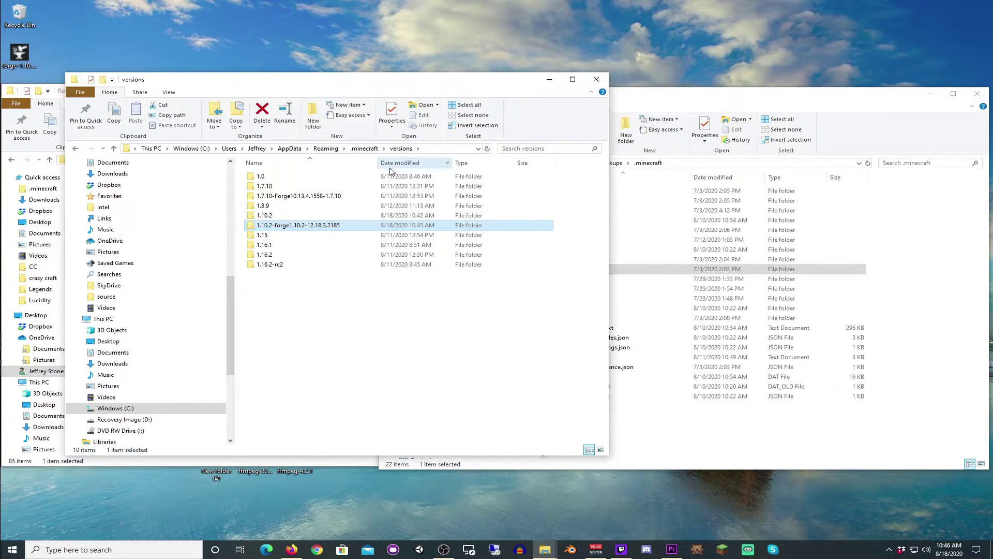
- Create a folder named ".minecraft(1.10.2 forge)" in the Roaming folder
click(364, 148)
click(326, 149)
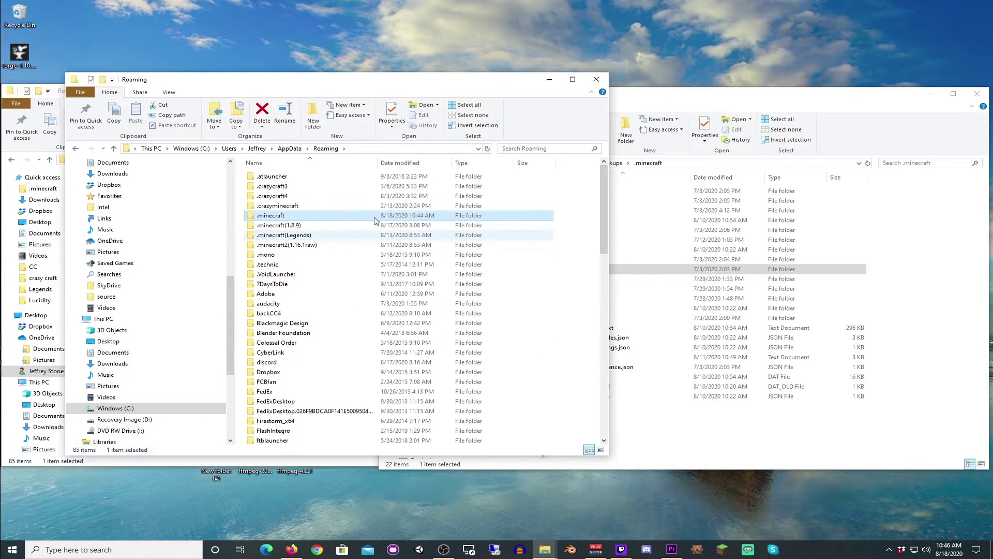
click(312, 115)
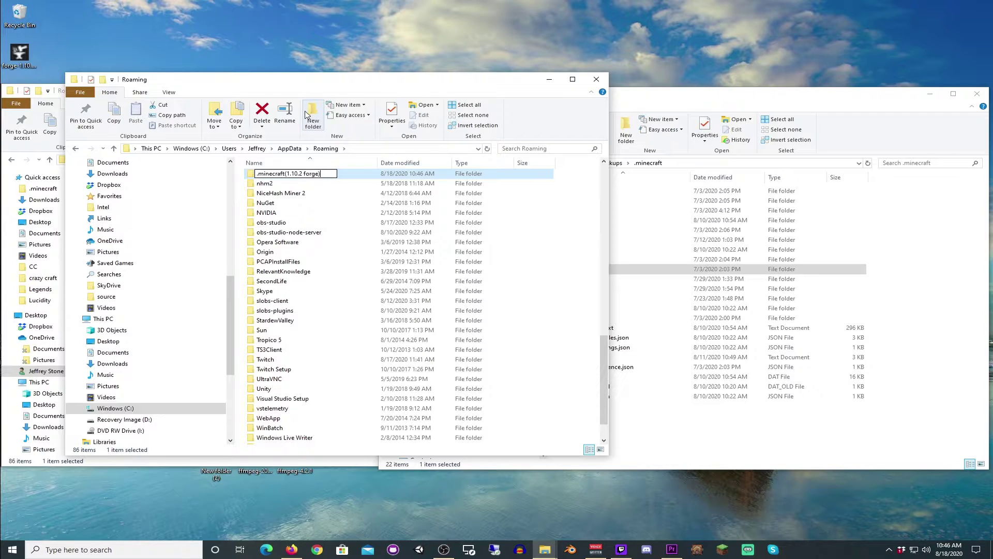
key(Return)
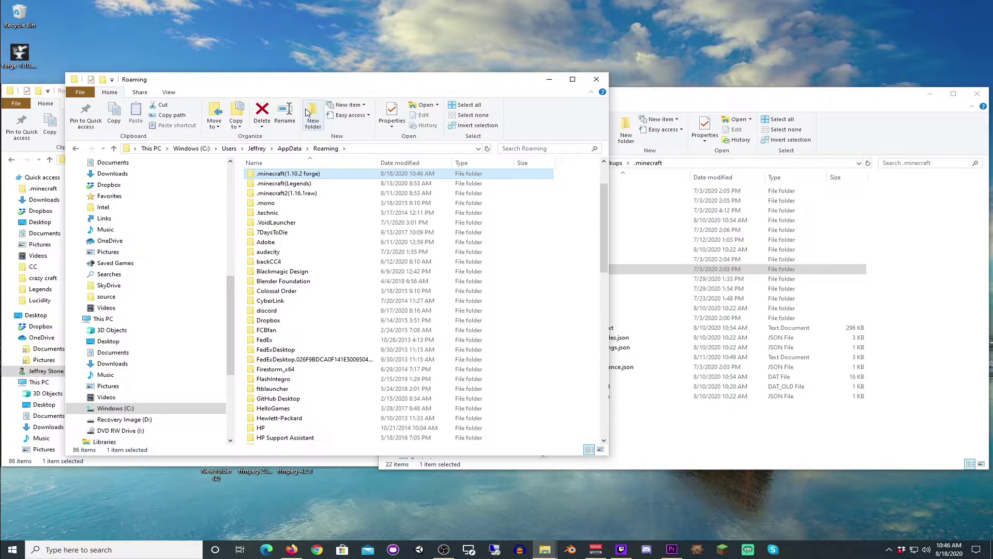
- In the Minecraft Launcher, create an unnamed installation using release 1.10.2-forge1.10.2-12.18.3.2185 with ".minecraft(1.10.2 forge)" as the game directory
click(697, 552)
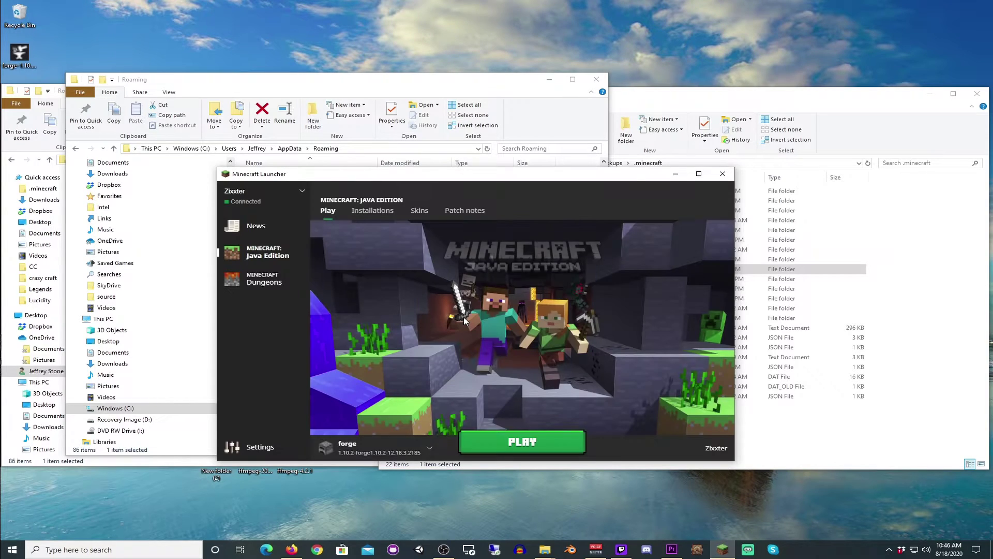
click(359, 213)
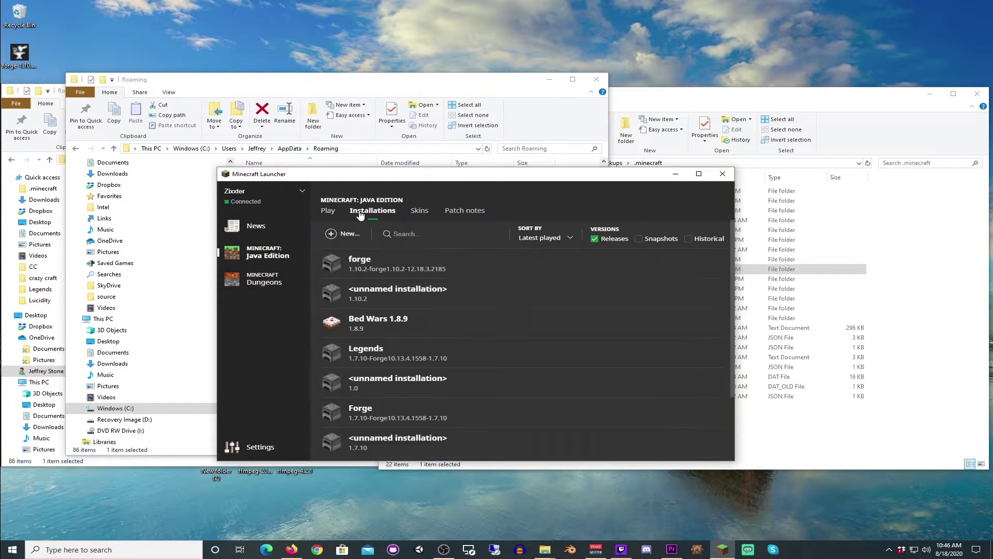
click(347, 234)
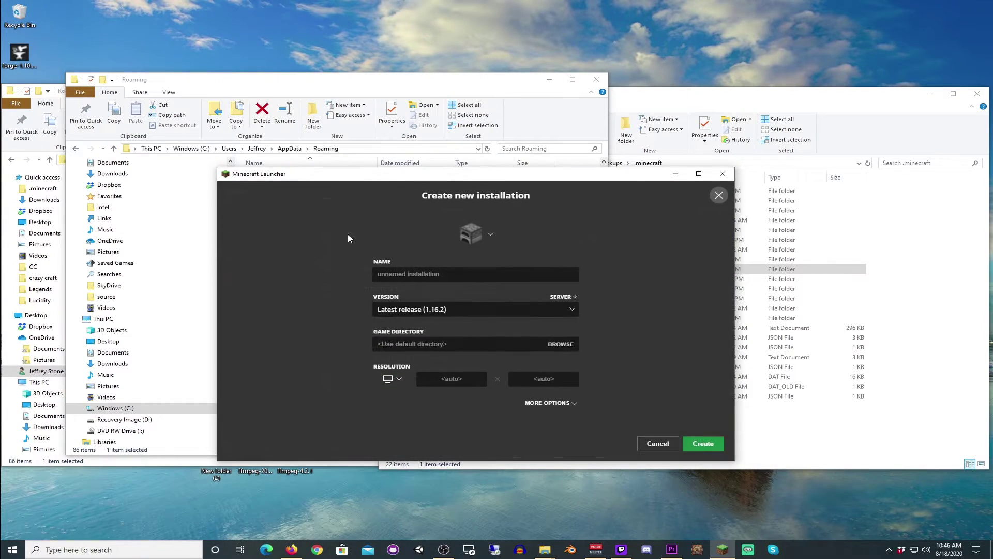
click(472, 311)
scroll(460, 283, down, 20)
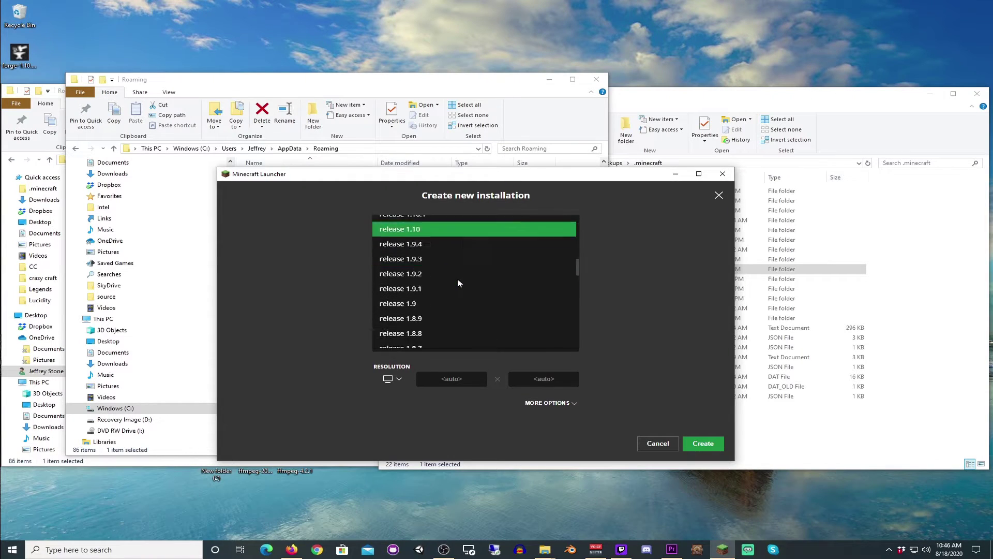
scroll(456, 285, down, 2)
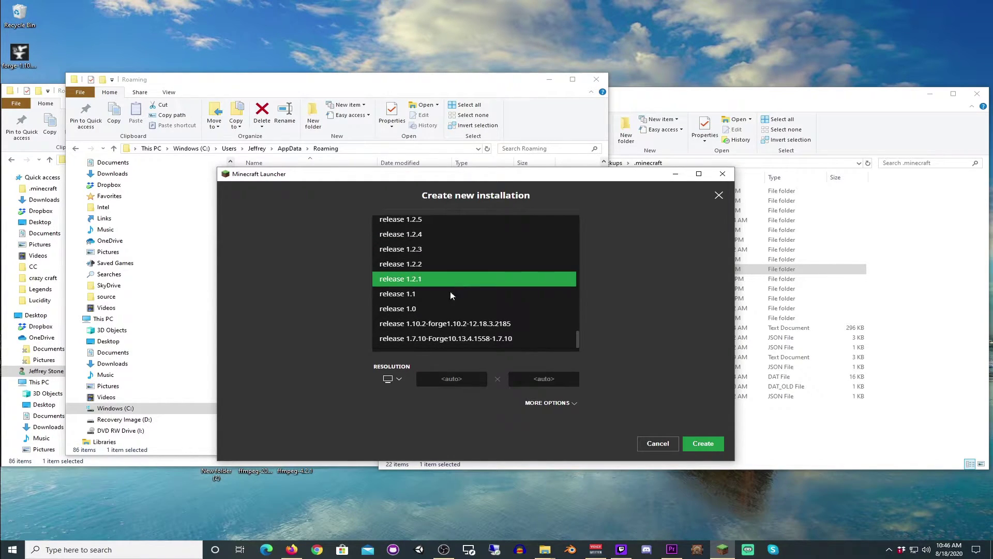
click(447, 326)
click(561, 344)
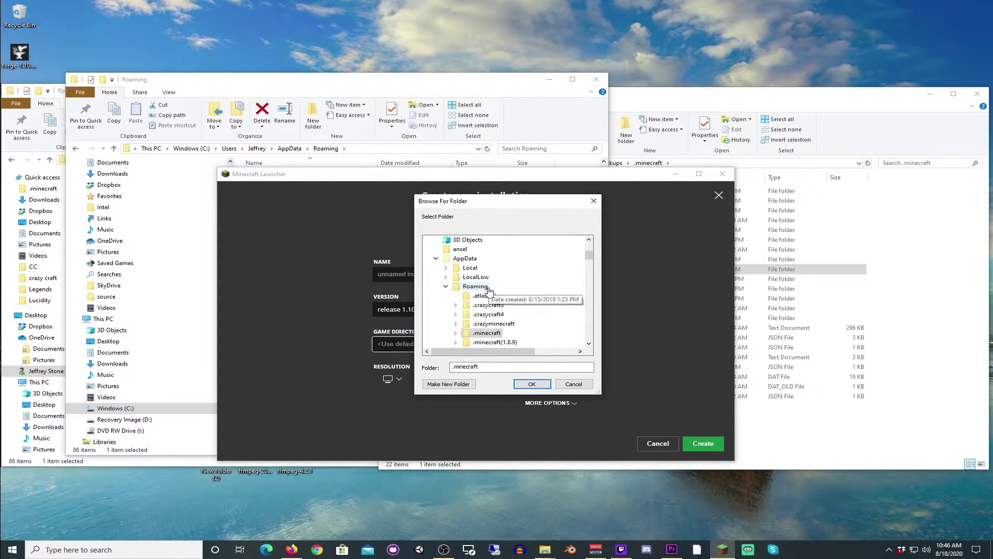
click(517, 324)
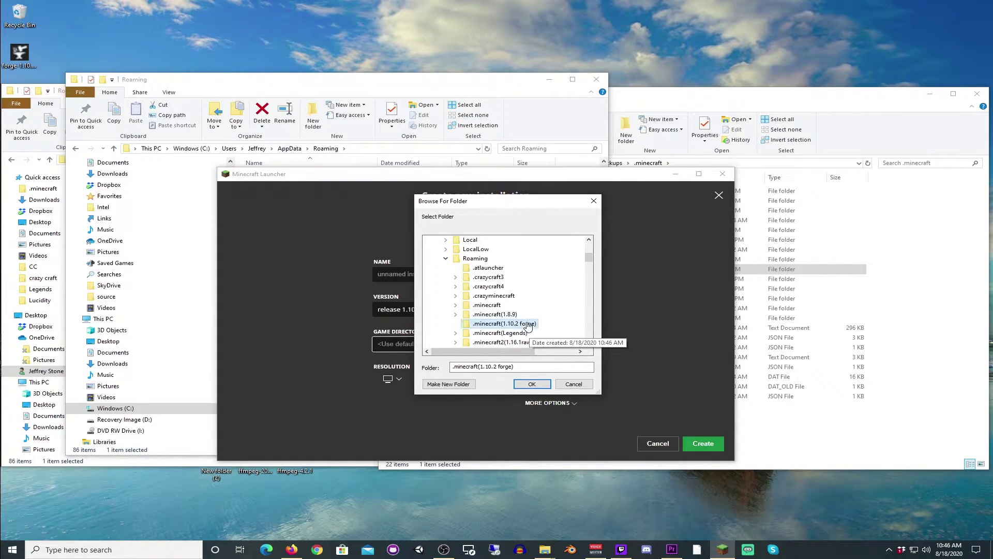
click(538, 384)
click(696, 445)
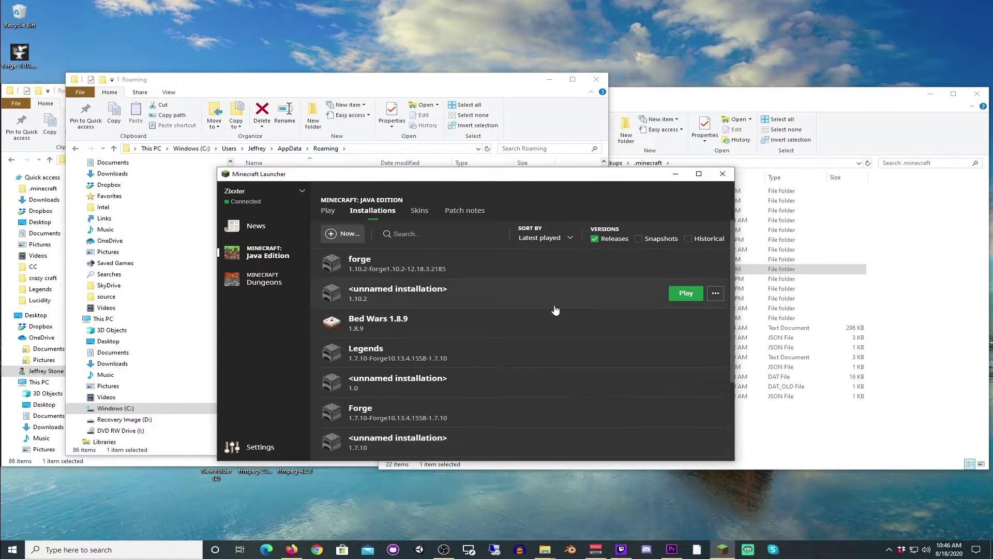
- Launch the Forge 1.10.2 game, and check the ".minecraft(1.10.2 forge)" folder and its mods subfolder in Roaming
click(683, 265)
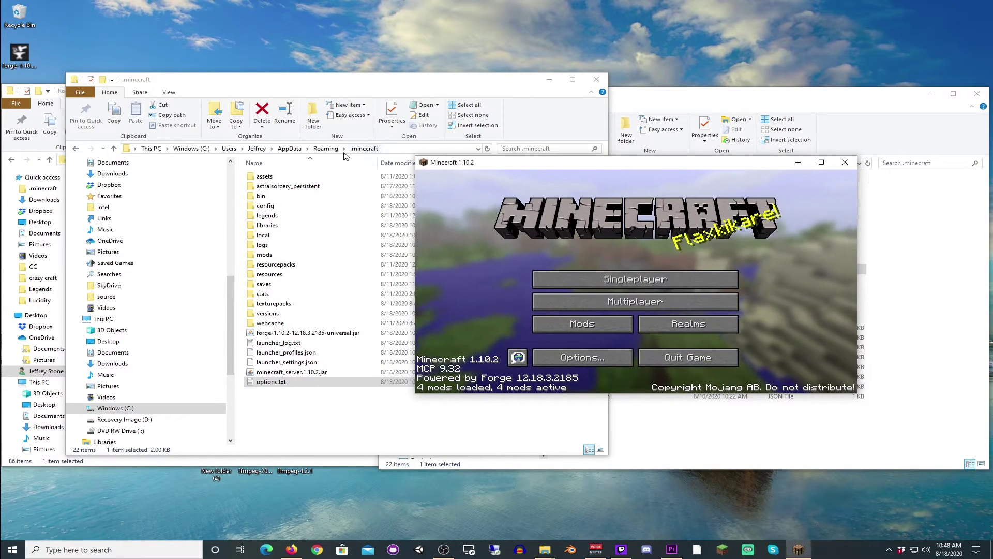
click(325, 149)
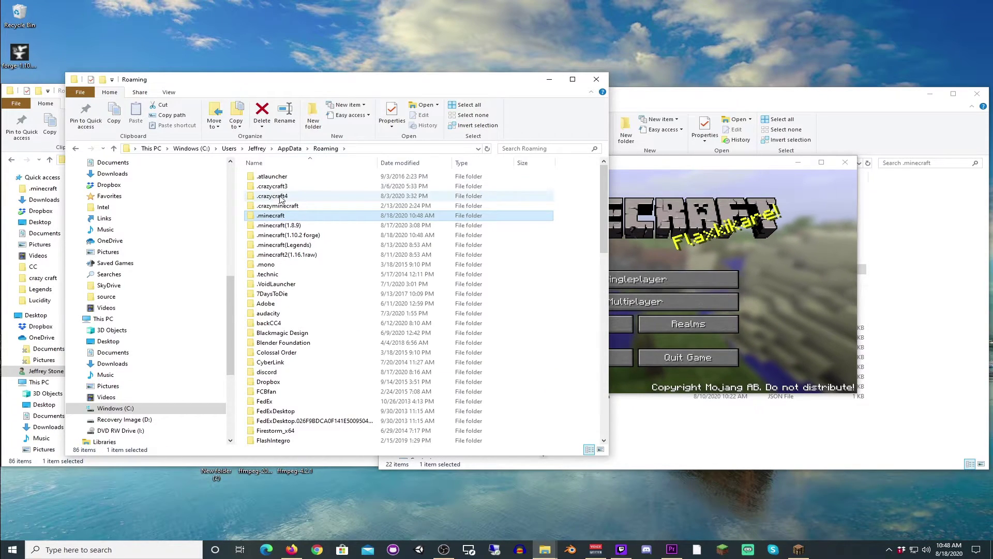
double_click(309, 236)
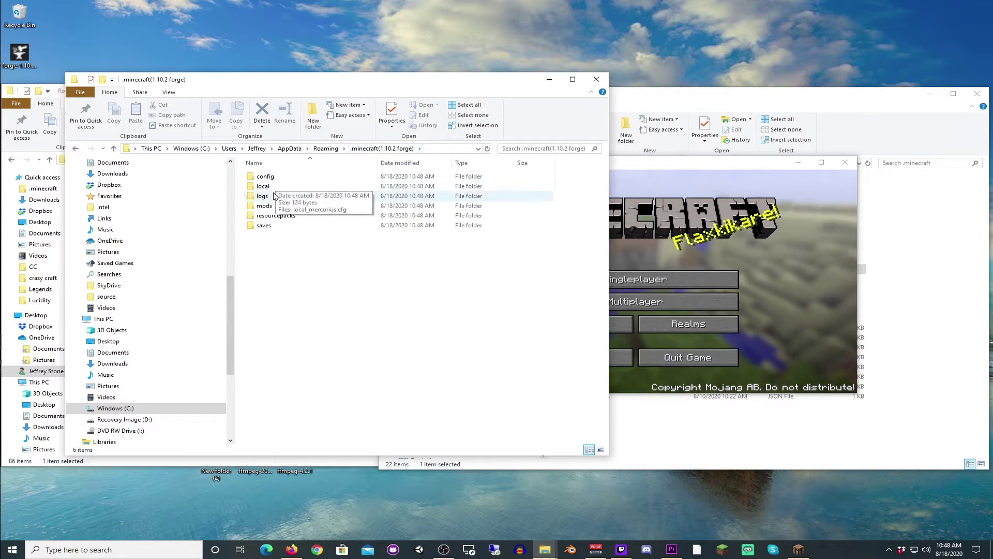
double_click(265, 205)
click(357, 149)
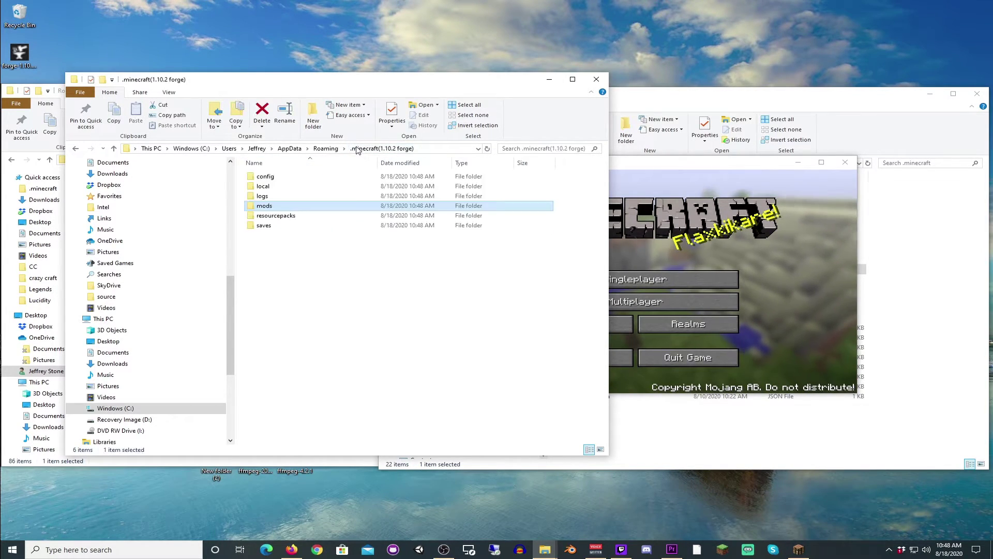
double_click(263, 207)
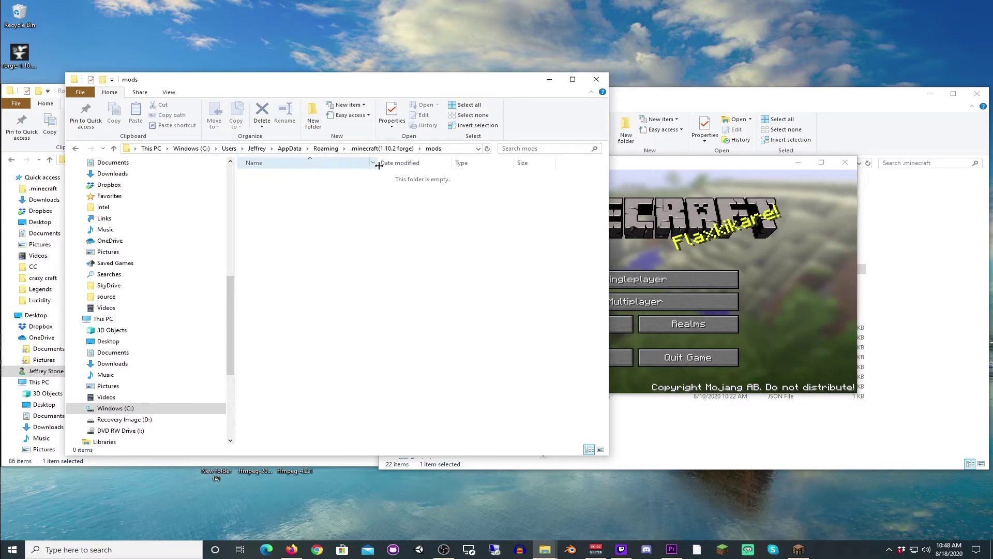
click(388, 150)
click(326, 148)
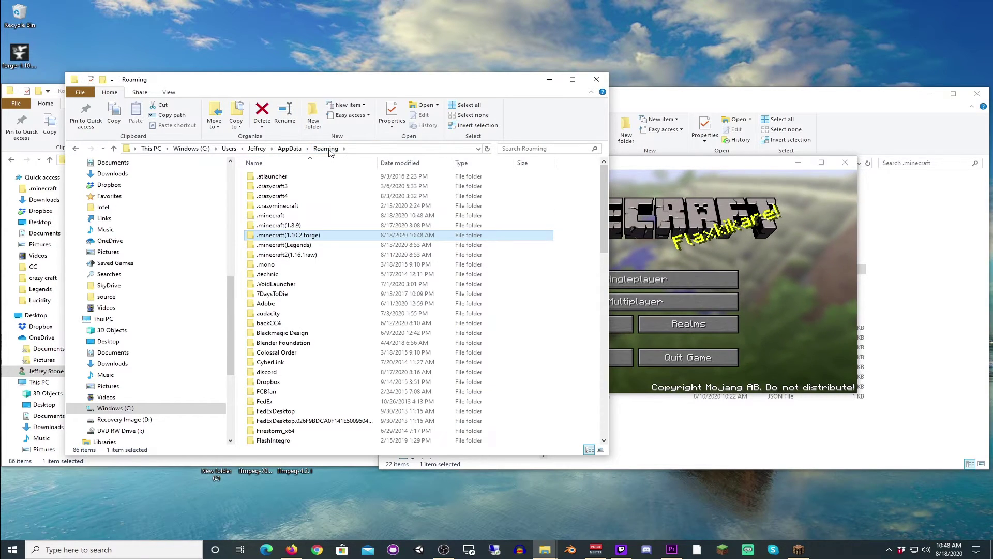
- Compare the contents of .minecraft, including the Forge universal jar, with the ".minecraft(1.10.2 forge)" folder
double_click(290, 215)
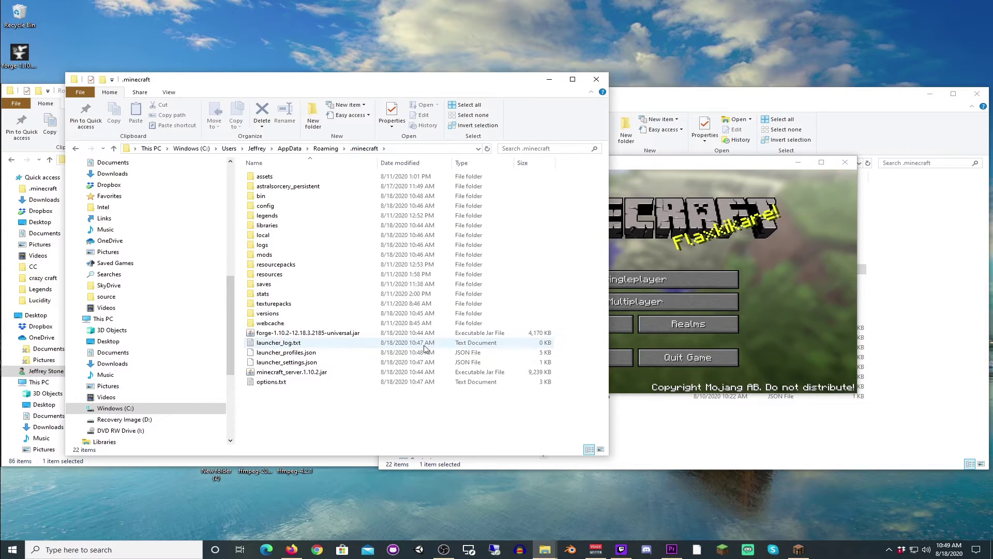
click(312, 336)
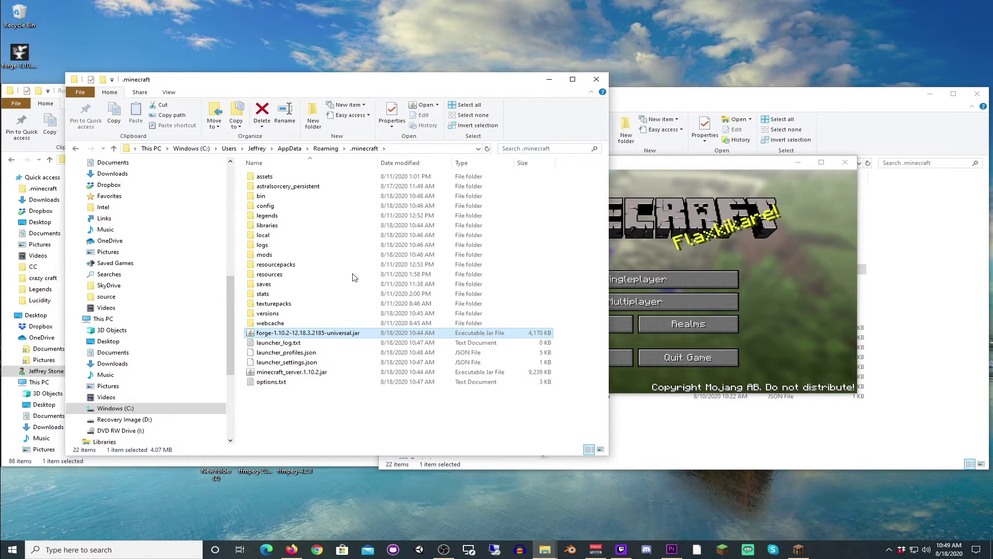
click(325, 148)
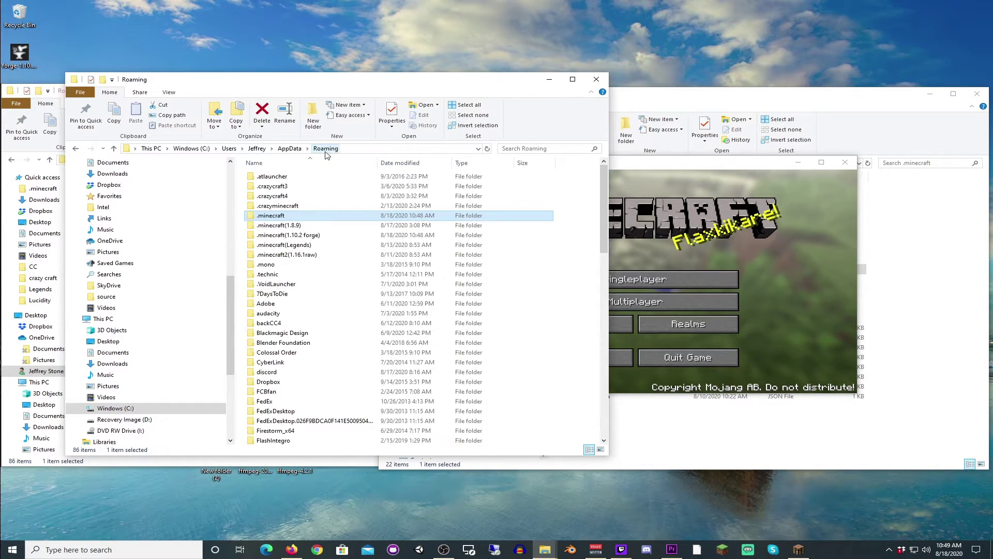
double_click(302, 239)
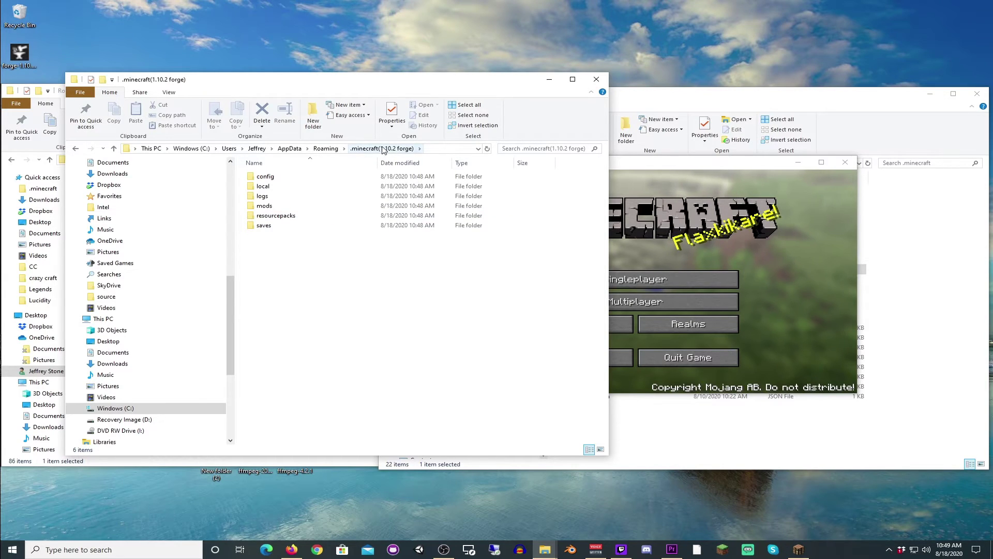
click(326, 149)
double_click(290, 215)
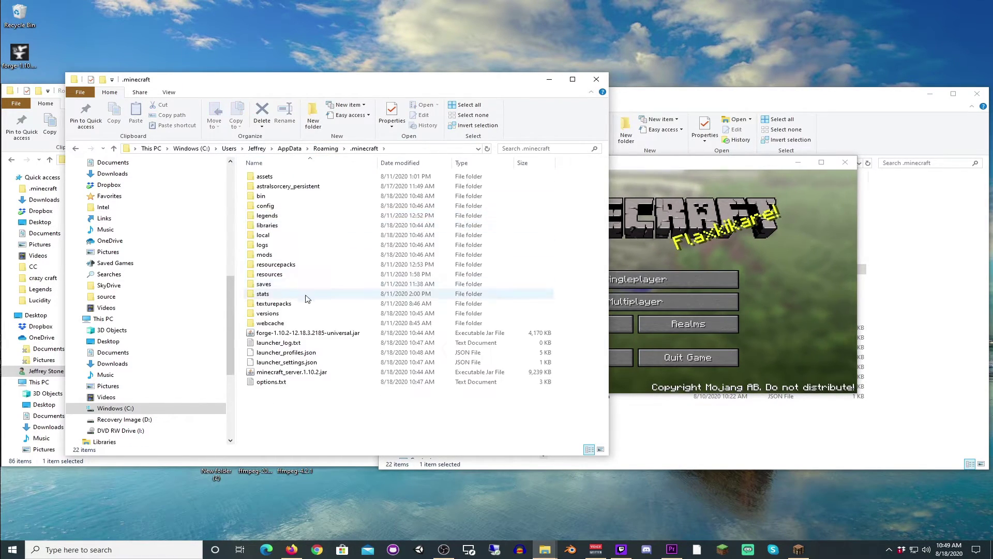
- Turn the music volume all the way down in Minecraft's sound options, and return to the main options screen
click(750, 325)
click(579, 358)
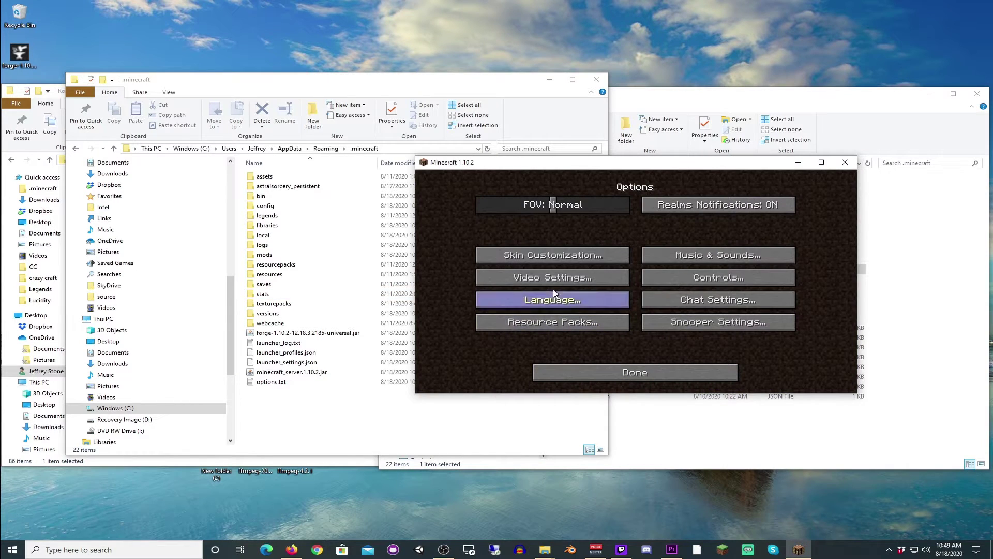
click(706, 257)
drag(564, 231, 331, 228)
click(570, 372)
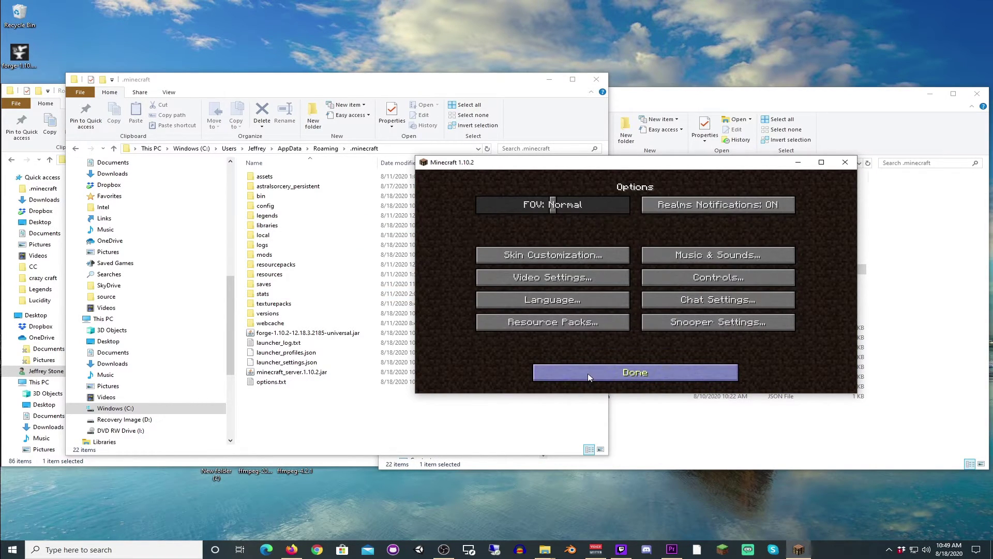
- Examine the Forge universal jar in .minecraft and the 1.10.2-forge1.10.2-12.18.3.2185 folder in versions, and return to the game
click(292, 215)
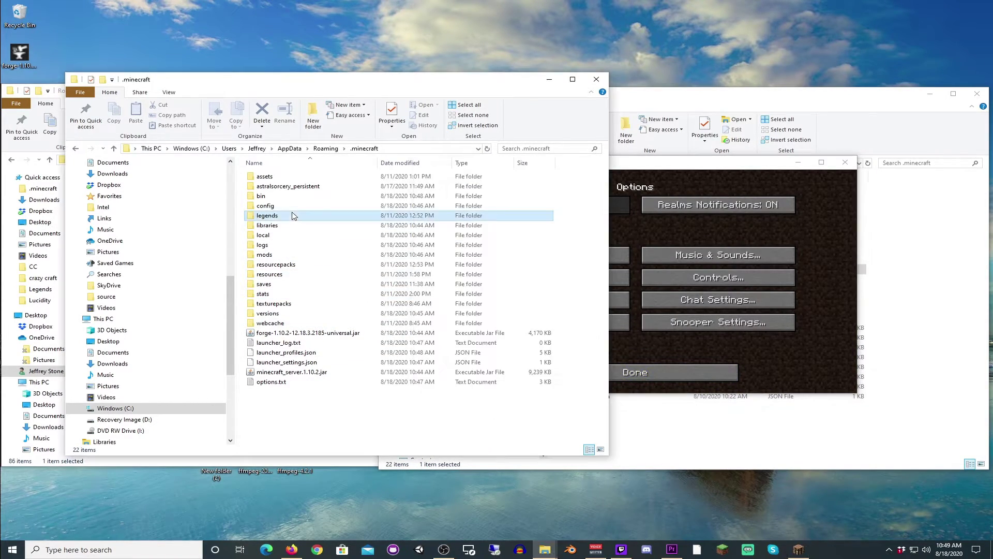
click(301, 334)
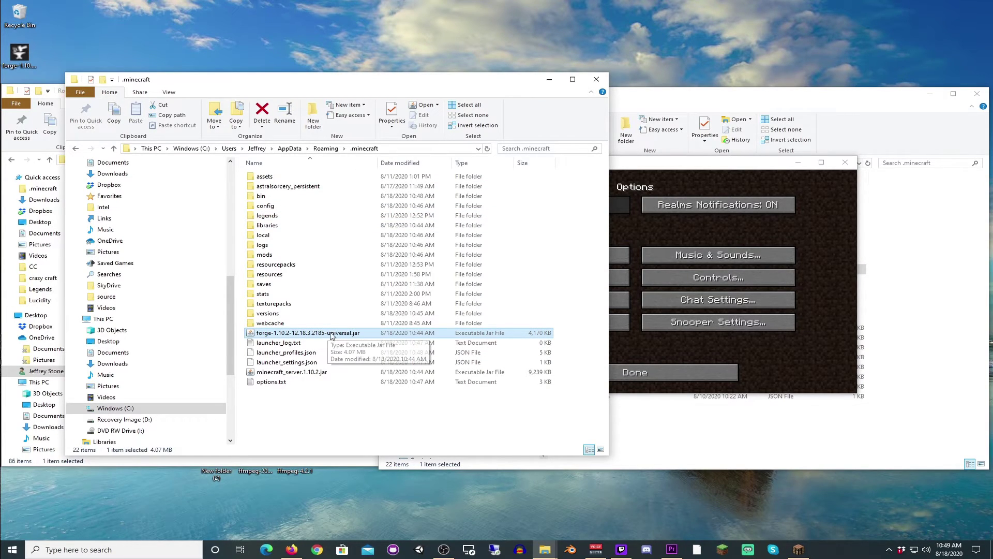
click(333, 149)
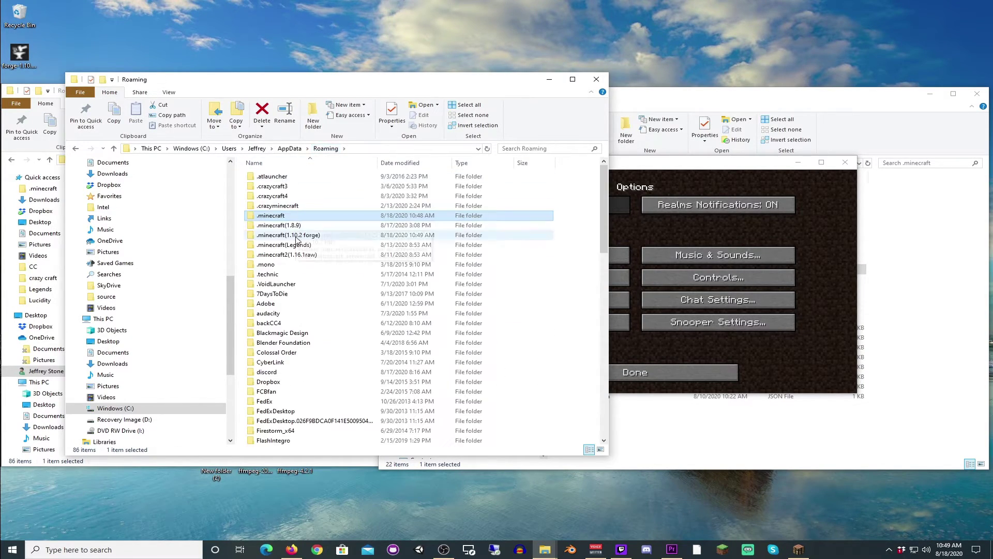
double_click(276, 216)
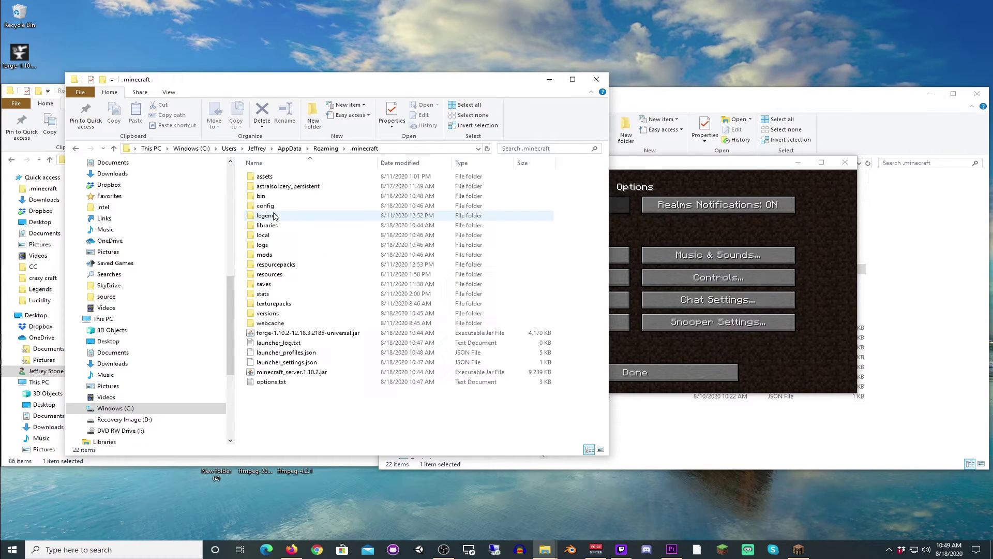
double_click(284, 313)
click(286, 227)
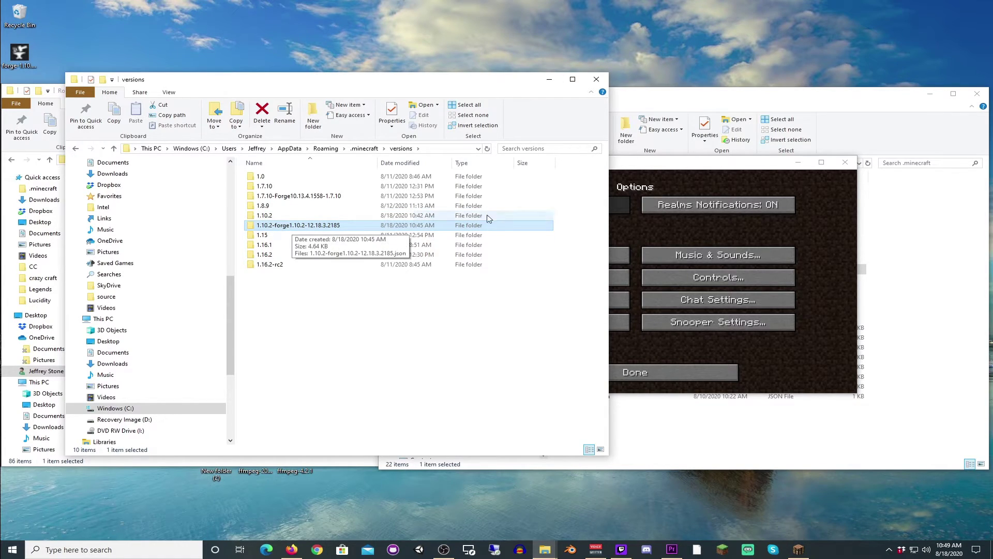
click(694, 173)
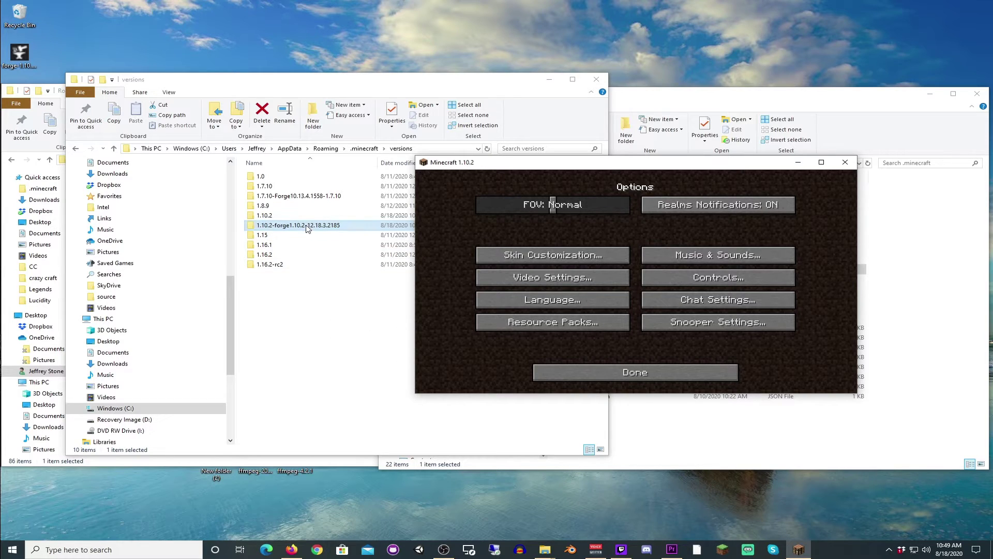
- Return from the versions folder to .minecraft, and check the contents of its mods subfolder
double_click(290, 225)
click(320, 149)
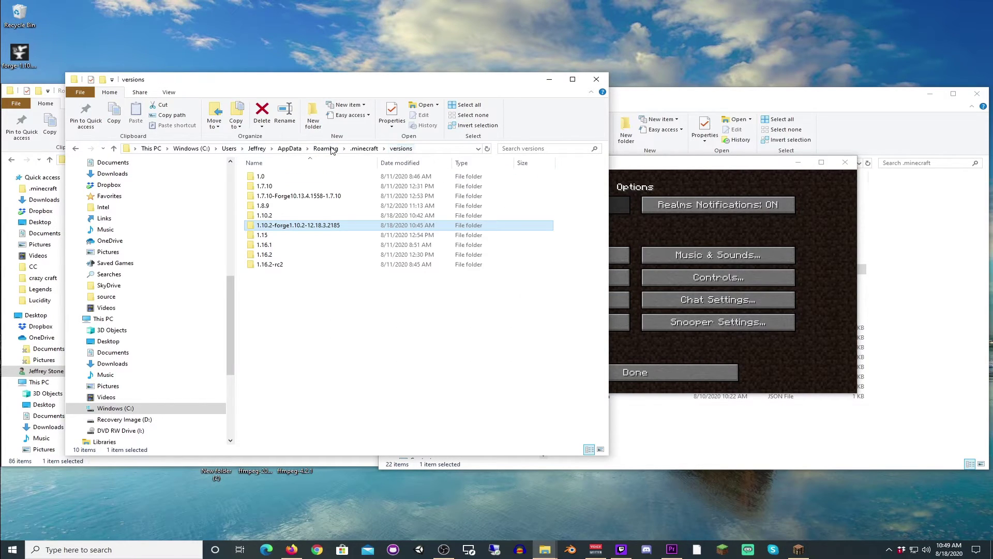
click(364, 149)
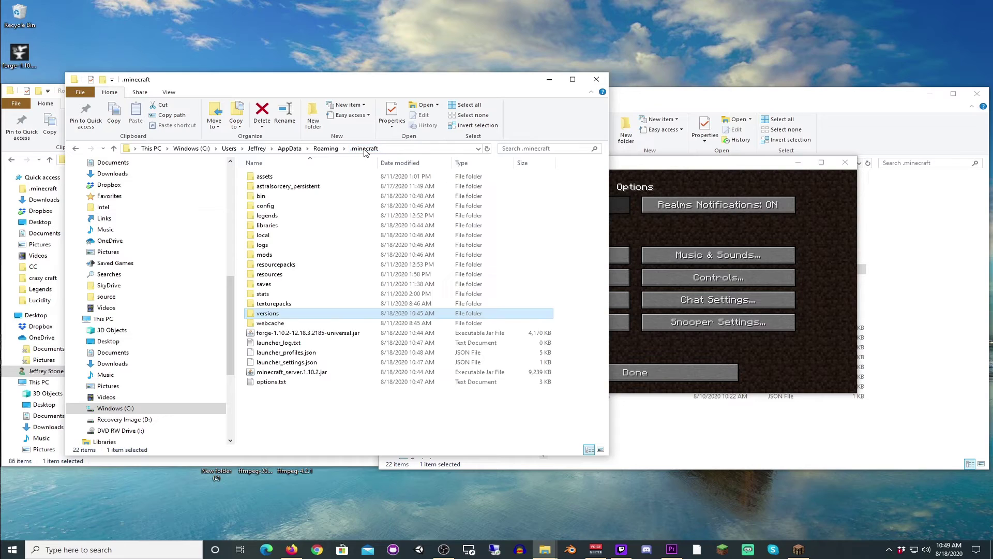
double_click(270, 256)
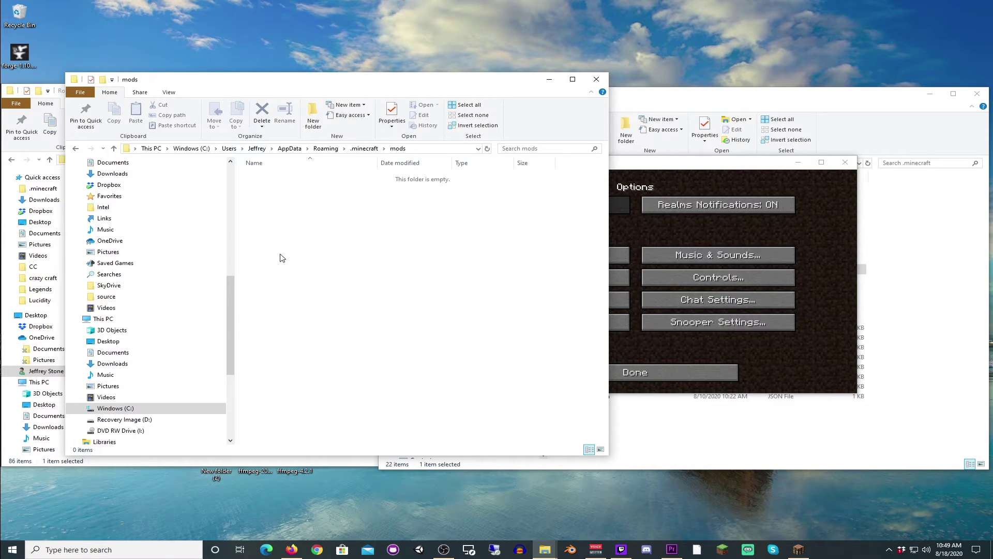
click(368, 149)
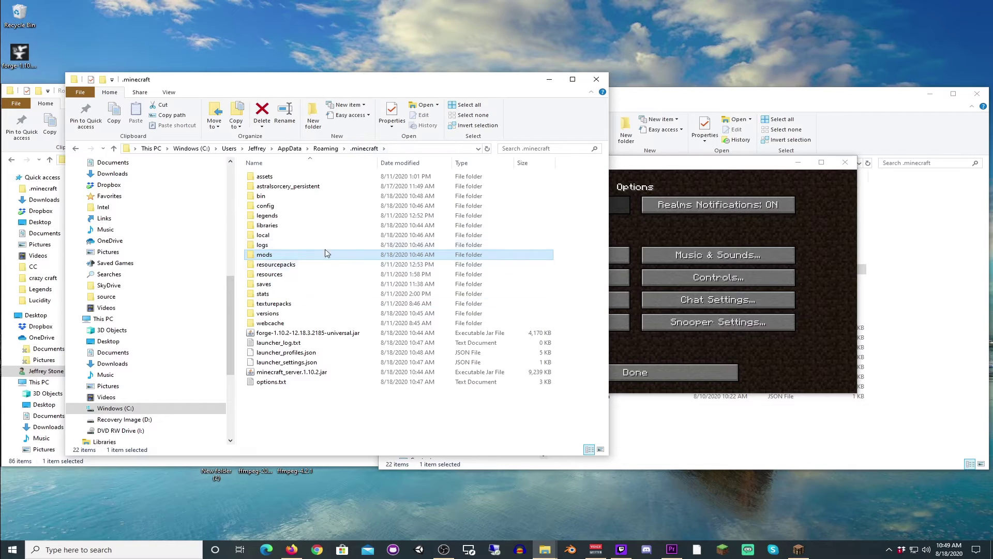
double_click(260, 256)
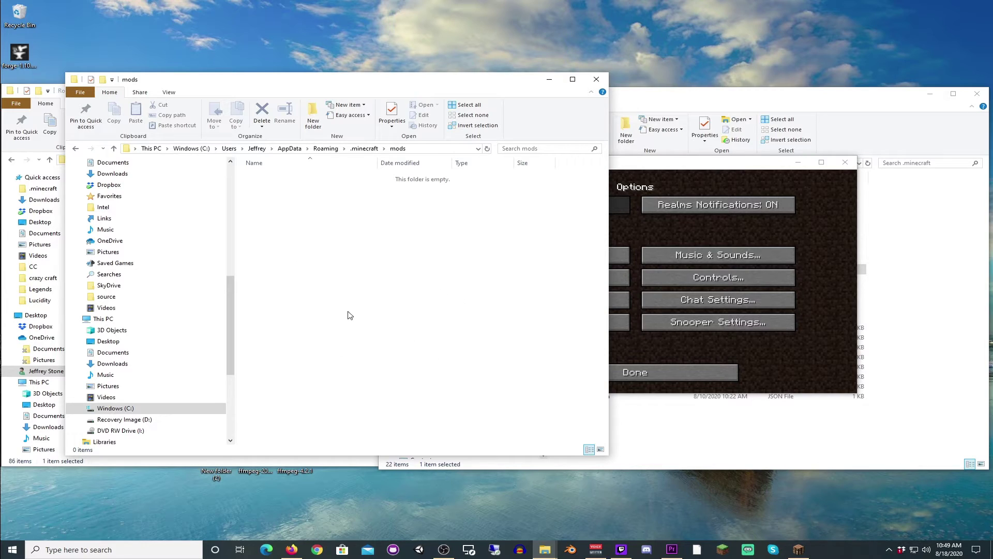
click(364, 148)
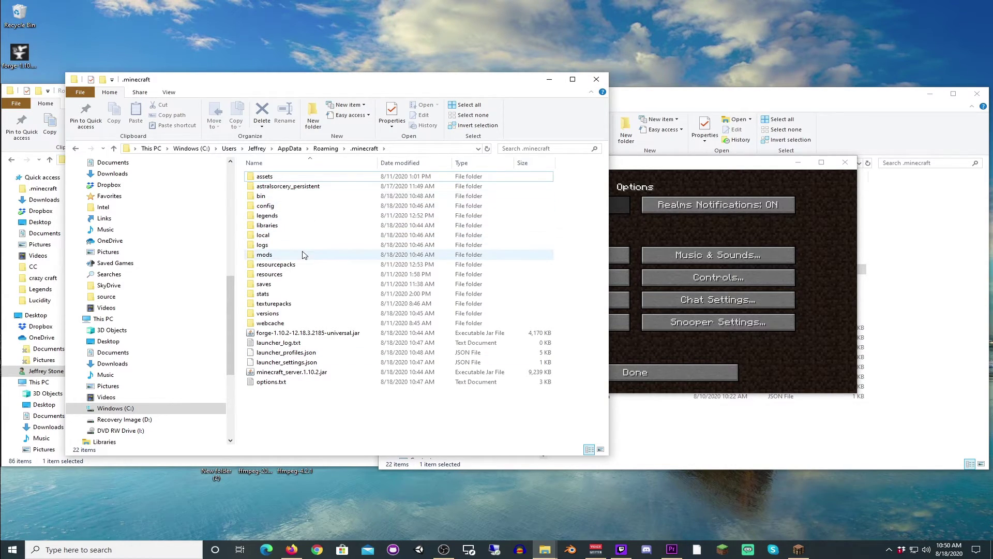
- Go up to Roaming and review the separate game directories from ".minecraft(1.8.9)" through ".minecraft2(1.16.1raw)"
click(327, 149)
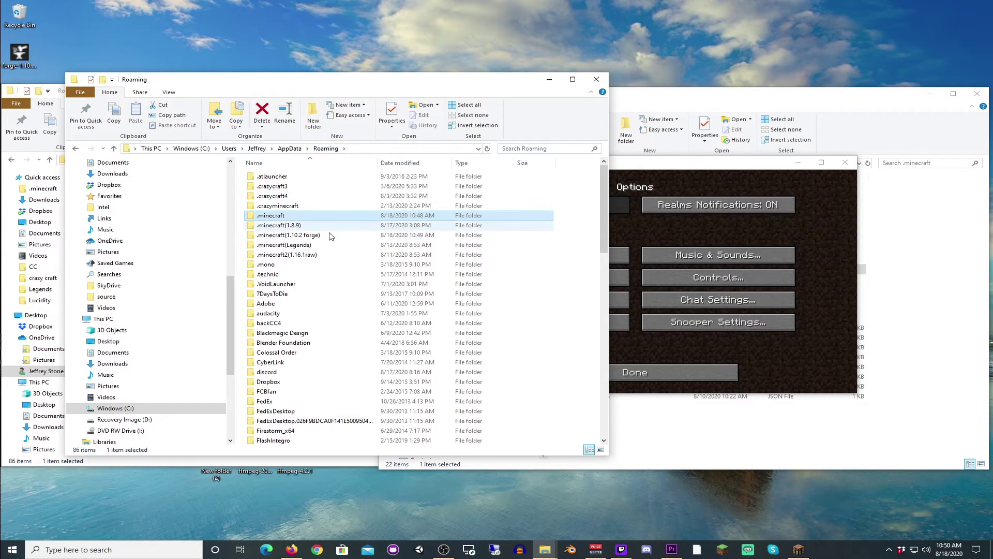
click(311, 225)
click(310, 235)
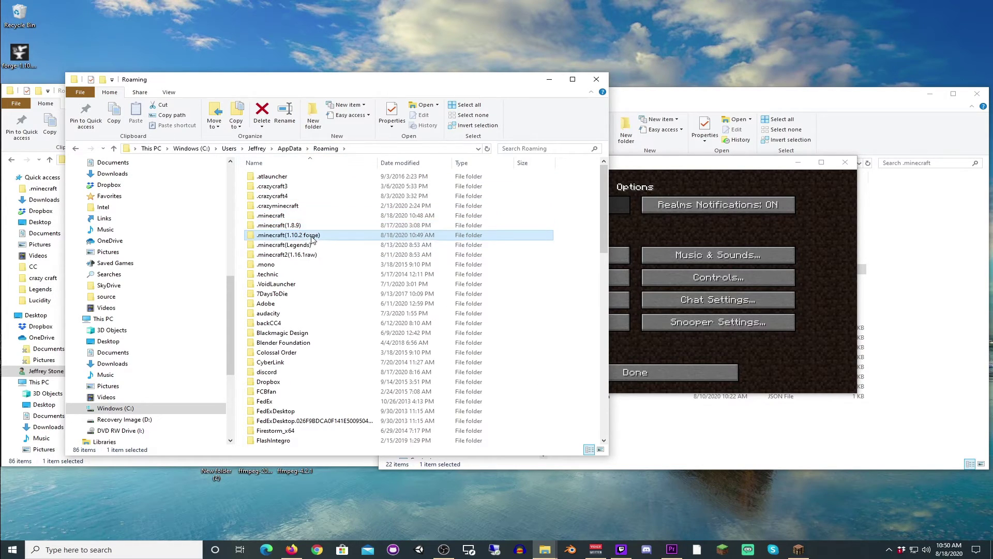
click(311, 245)
click(309, 255)
click(311, 245)
click(310, 235)
click(309, 226)
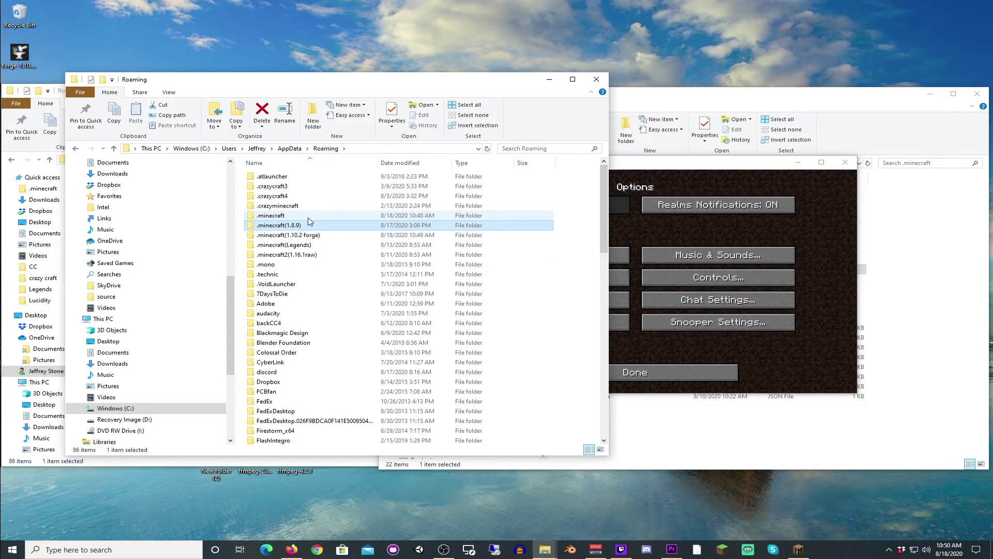
- Examine the .minecraft folder against the other game directories in Roaming, including its legends subfolder, and return to Roaming
click(281, 219)
double_click(276, 220)
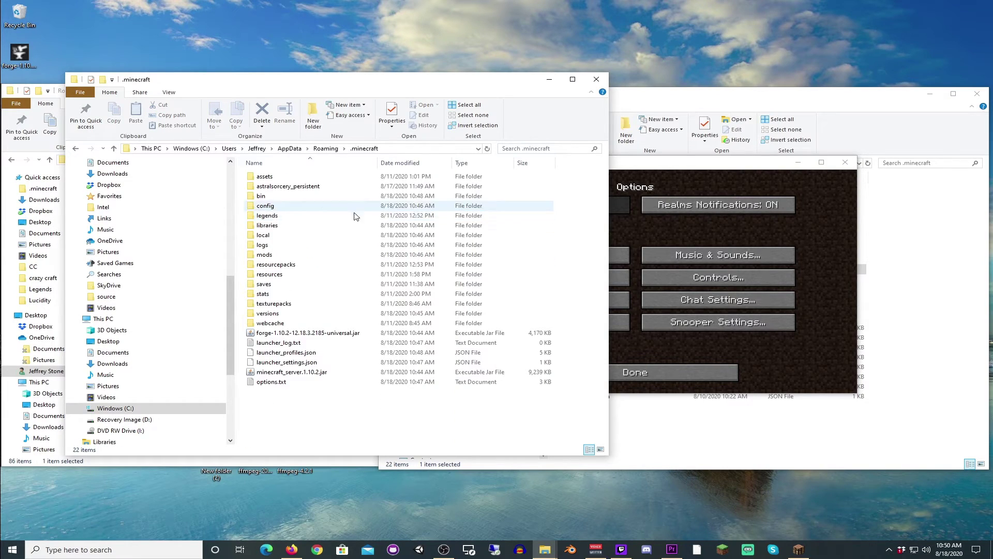
click(326, 149)
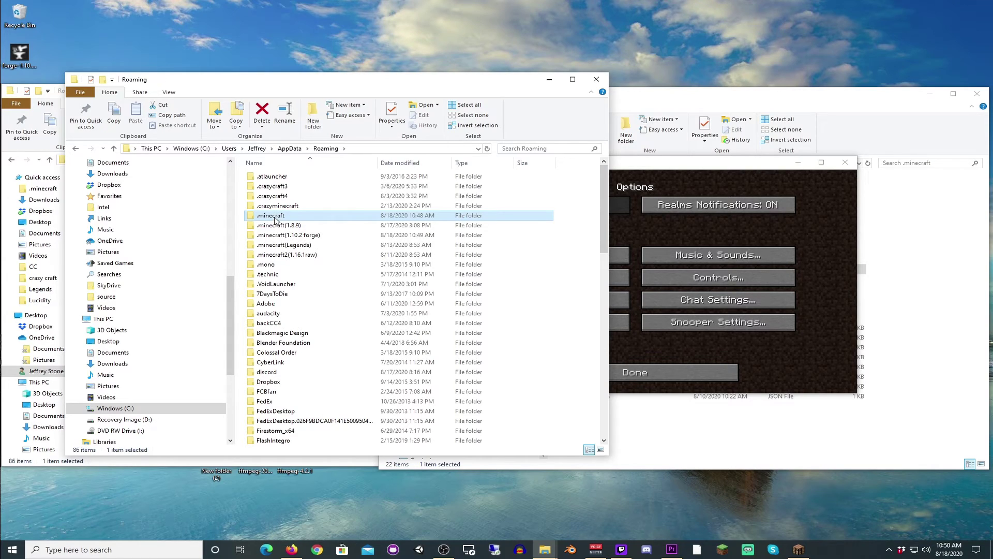
click(302, 256)
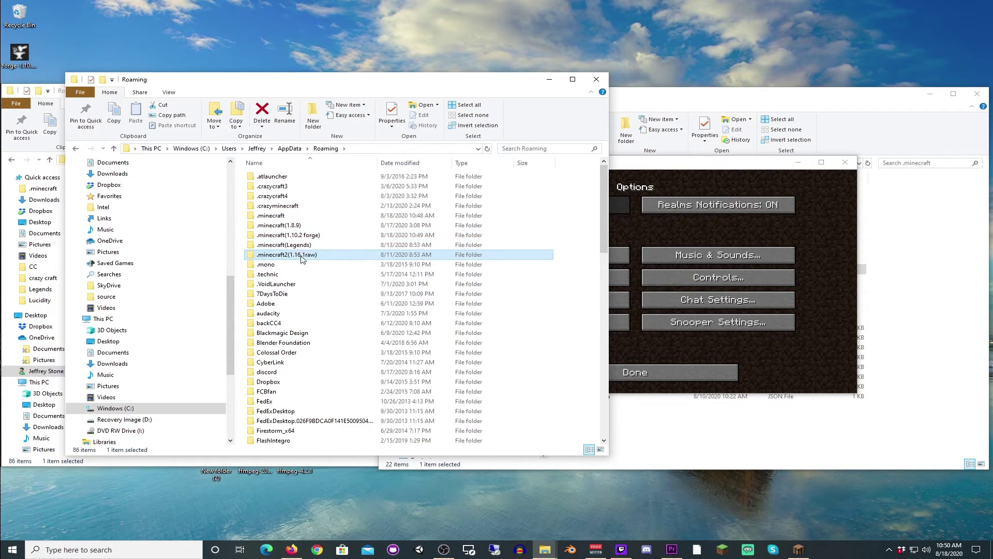
double_click(295, 216)
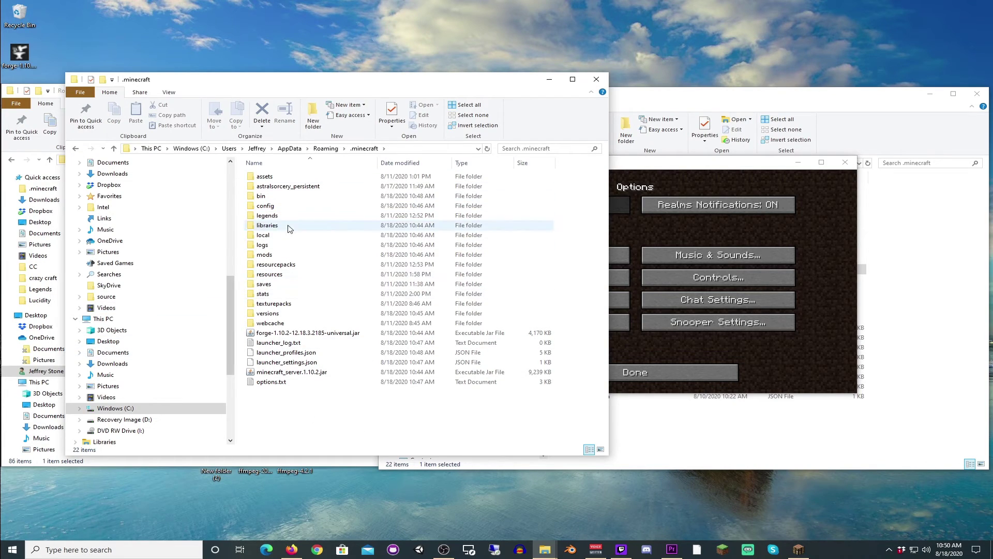
click(262, 217)
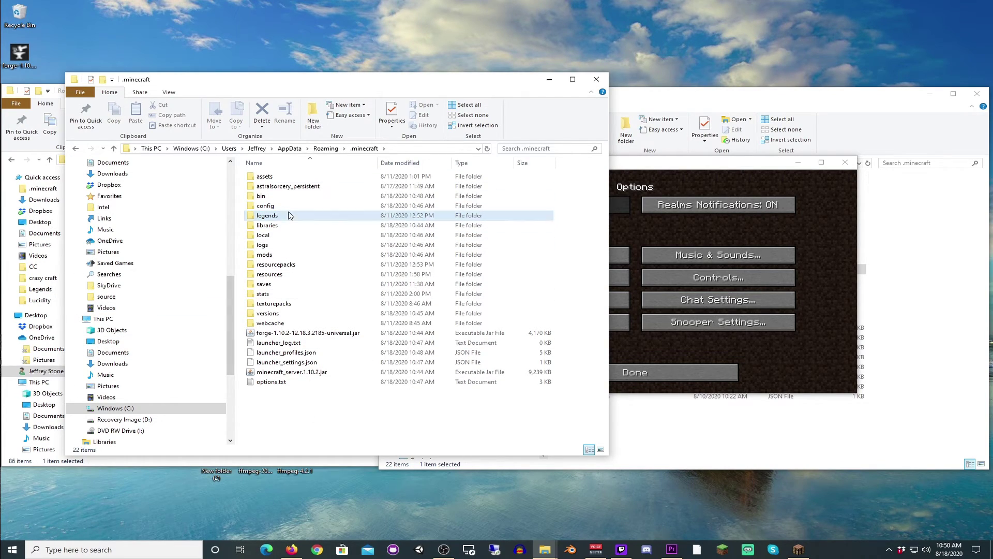
click(325, 149)
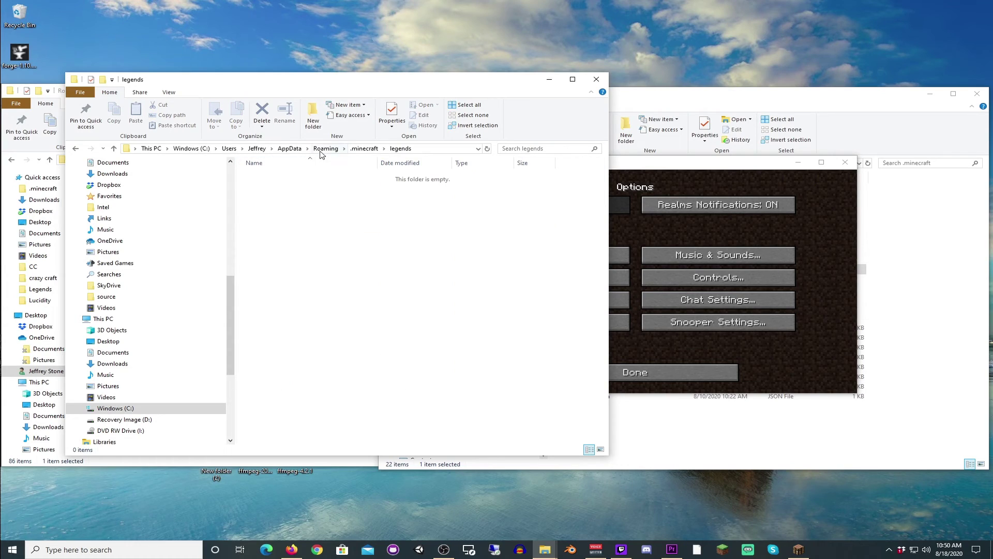